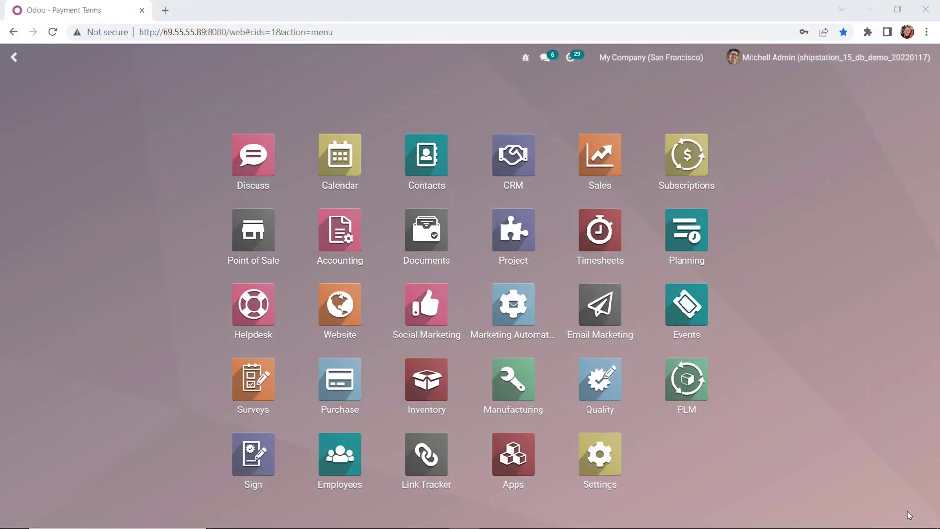
# - Start a new record in Accounting's Payment Terms configuration list
pyautogui.click(349, 246)
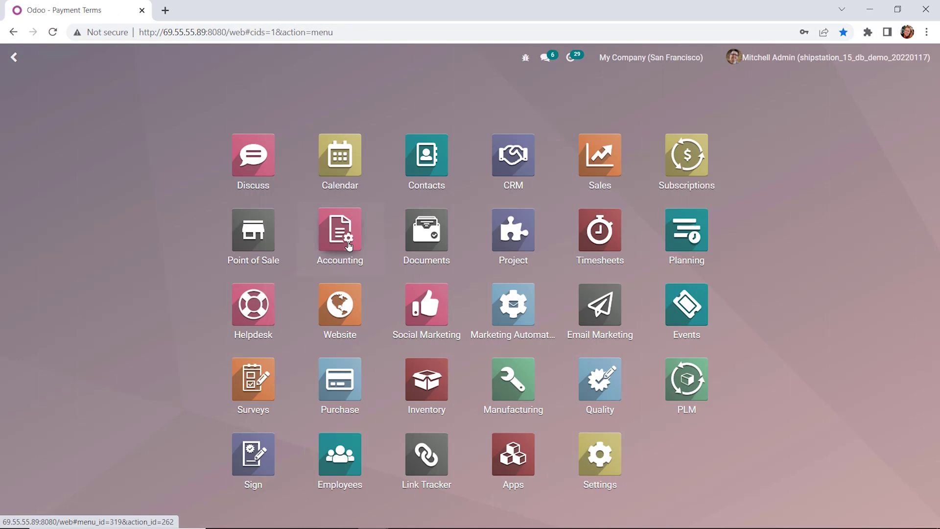
pyautogui.click(401, 61)
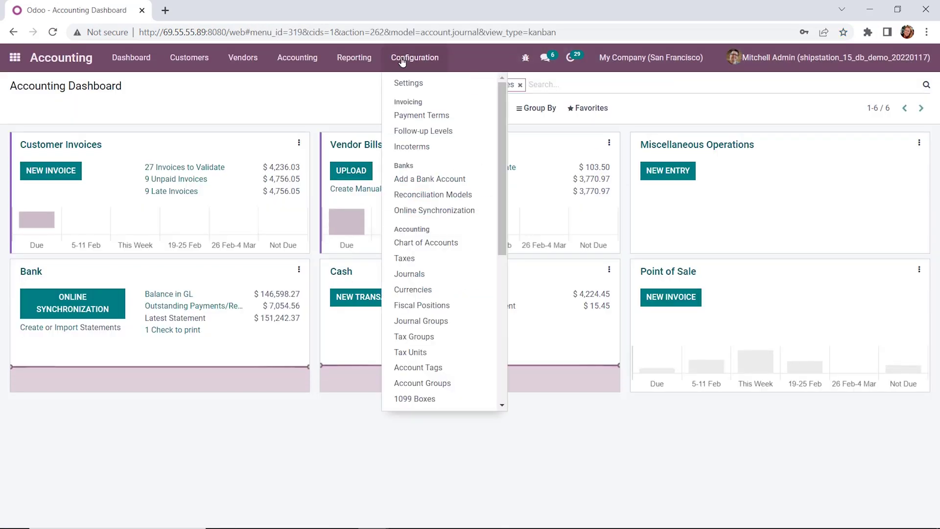
pyautogui.click(413, 116)
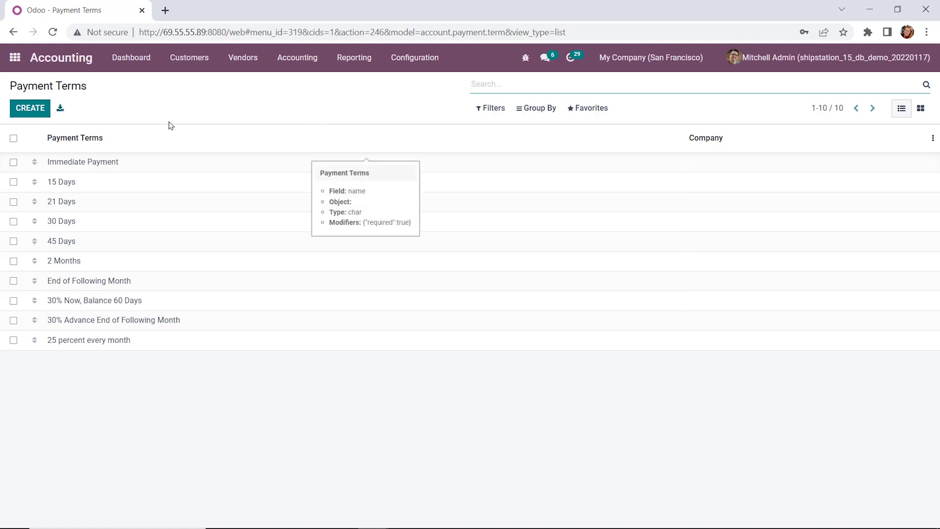
pyautogui.click(33, 112)
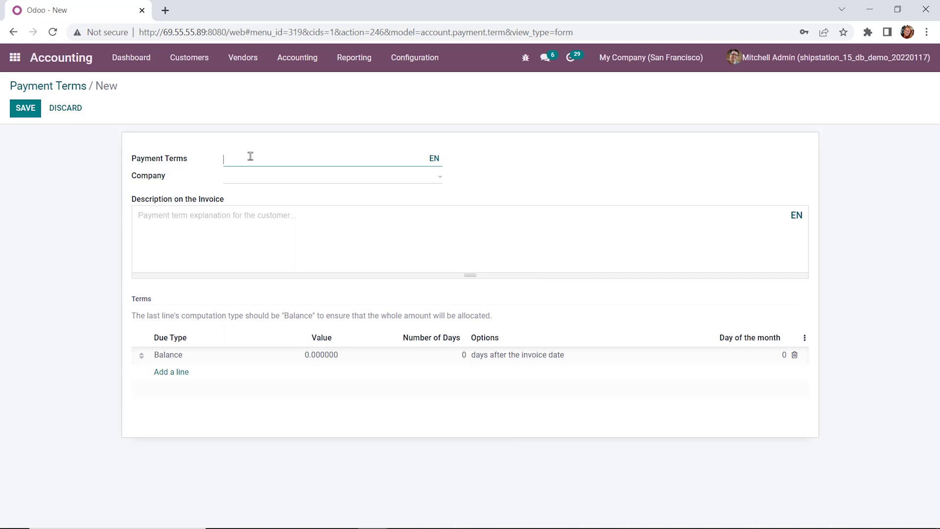
# - Name the payment term '21 days: 25% each week' and add a new term line
pyautogui.write('21 days: 25% each week')
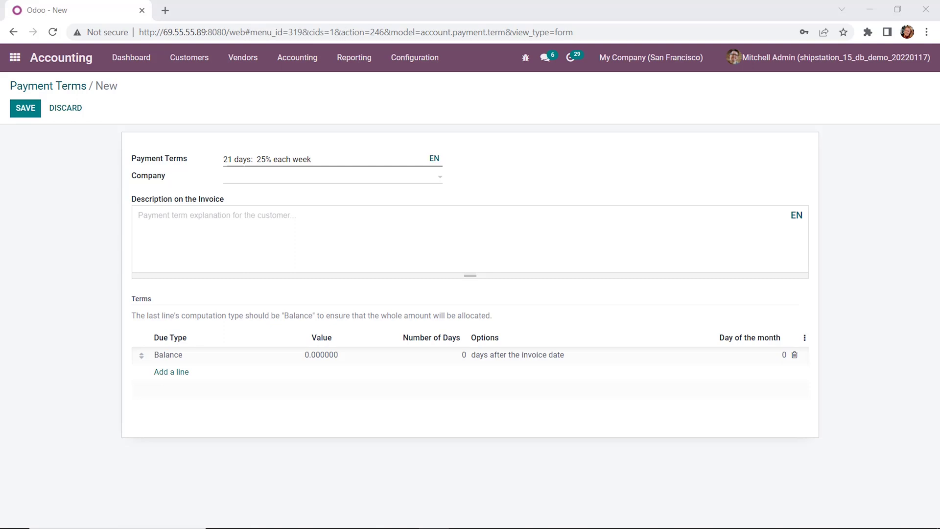
pyautogui.click(693, 377)
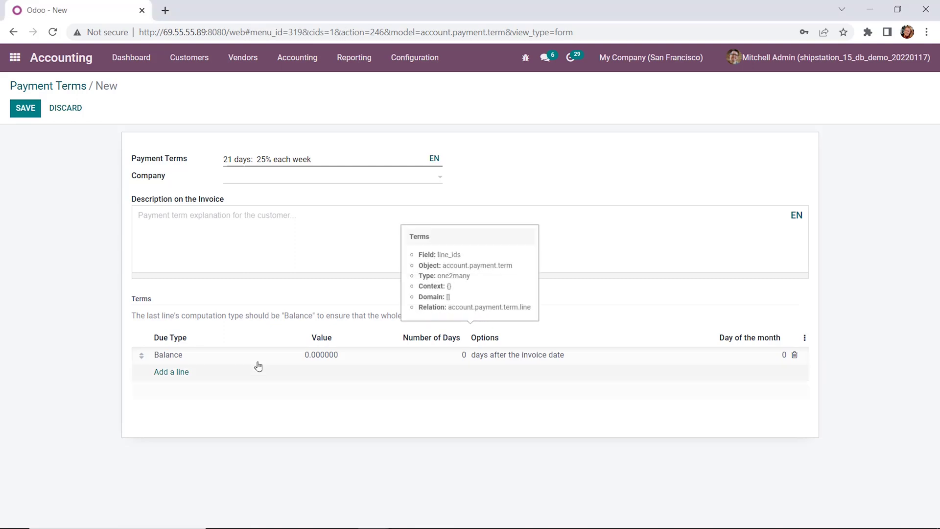
pyautogui.click(171, 373)
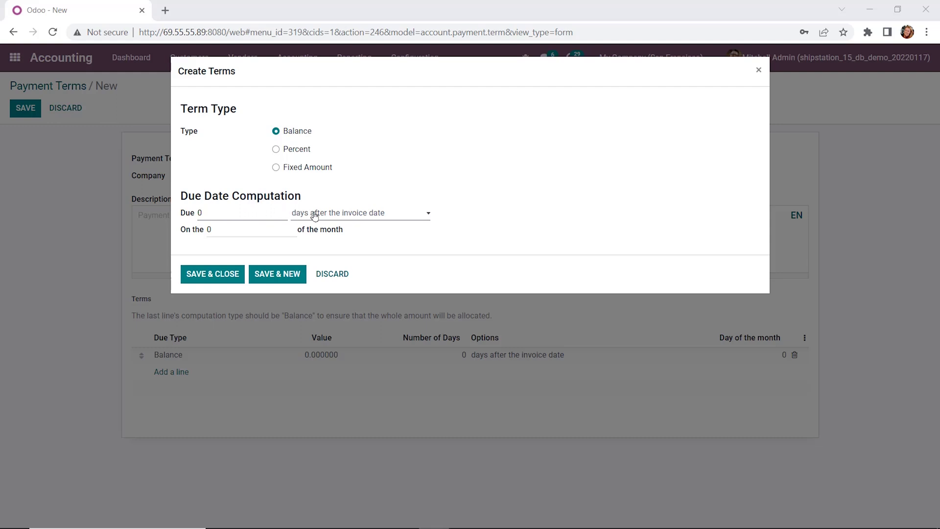
# - Save a Percent term line of 25% due 0 days after the invoice date
pyautogui.click(424, 216)
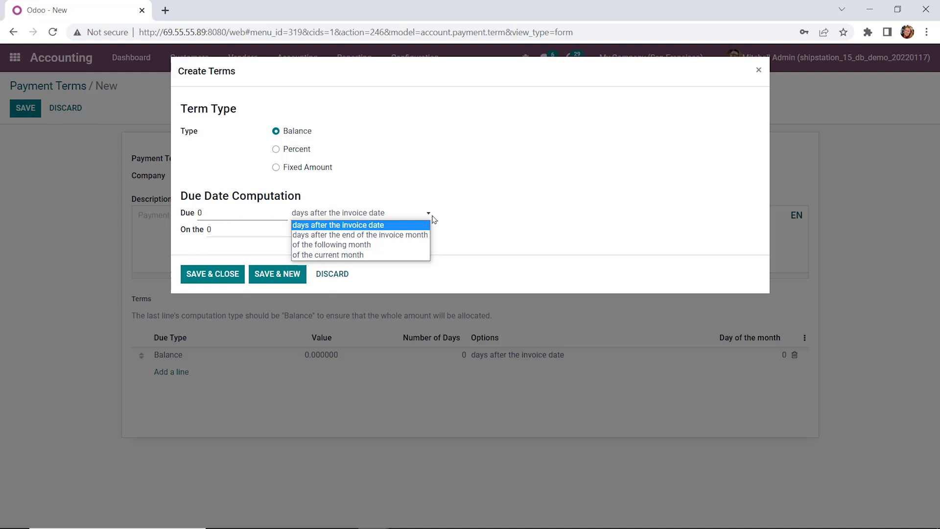
pyautogui.click(430, 214)
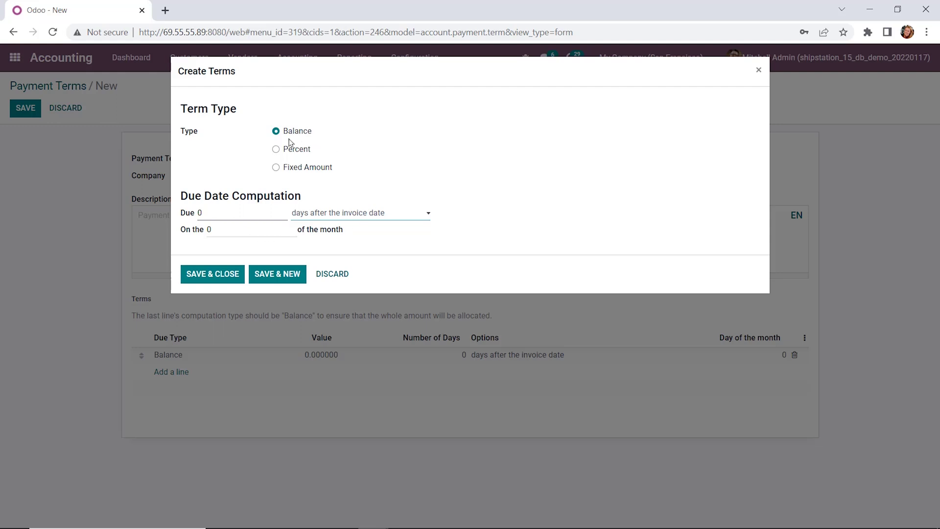
pyautogui.click(293, 153)
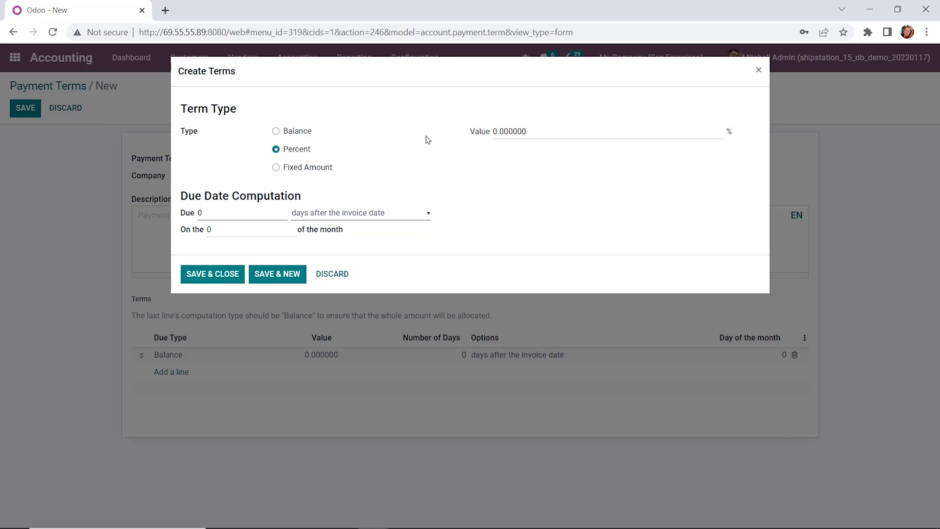
pyautogui.moveTo(496, 132); pyautogui.dragTo(587, 128)
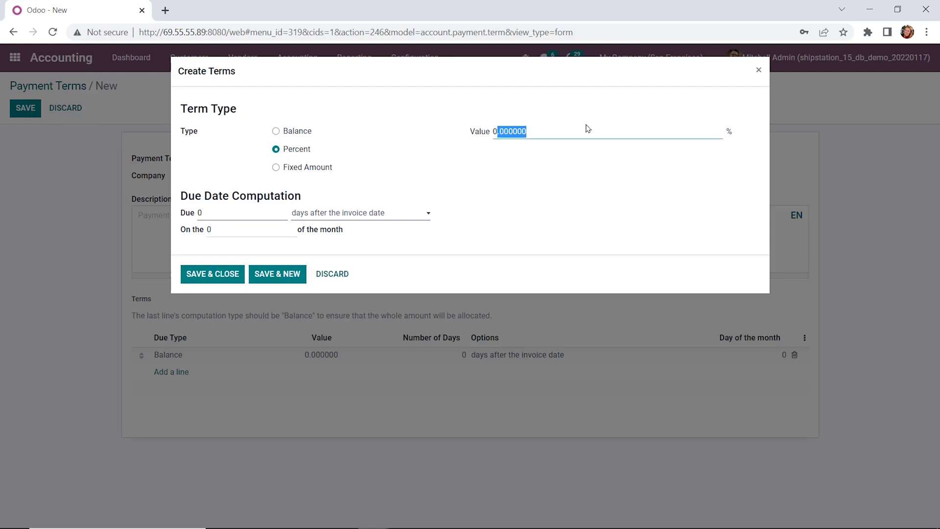
pyautogui.press('BackSpace')
pyautogui.press('BackSpace')
pyautogui.write('25')
pyautogui.click(466, 221)
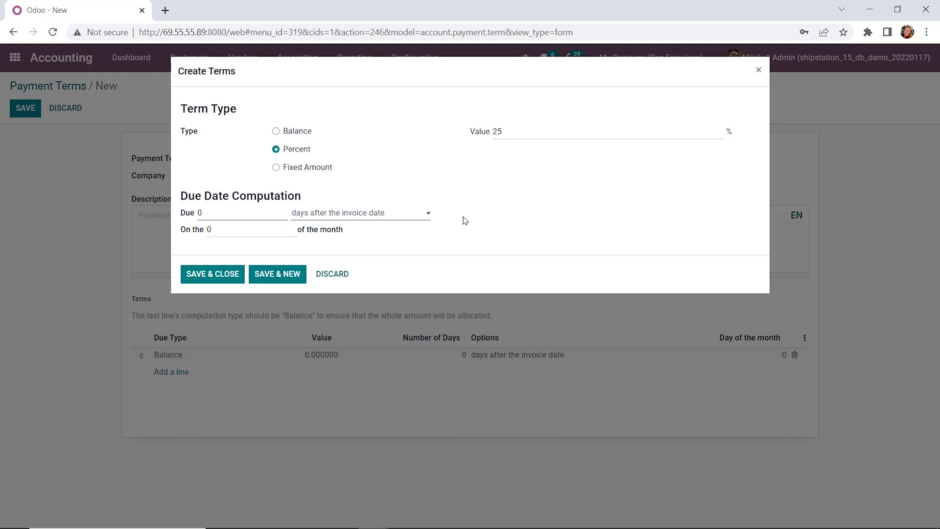
pyautogui.click(221, 287)
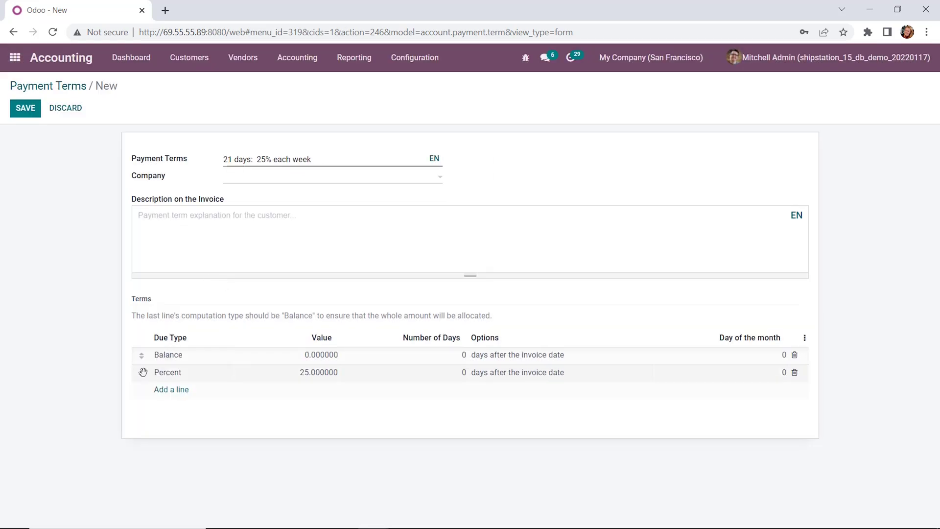
# - Move the 25% line above Balance and add a 25% line due after 7 days above it too
pyautogui.moveTo(143, 372); pyautogui.dragTo(143, 352)
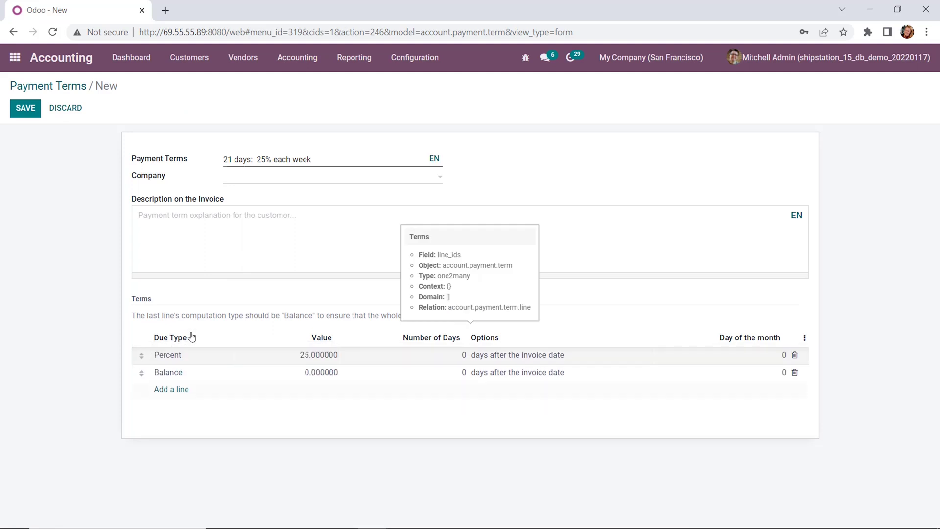
pyautogui.click(158, 390)
pyautogui.click(290, 150)
pyautogui.moveTo(529, 130); pyautogui.dragTo(465, 138)
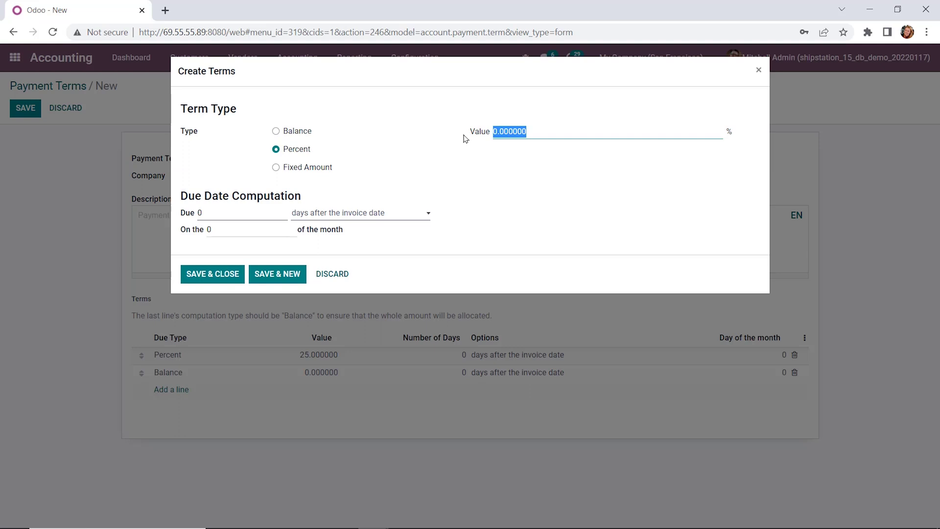
pyautogui.write('25')
pyautogui.click(241, 210)
pyautogui.press('BackSpace')
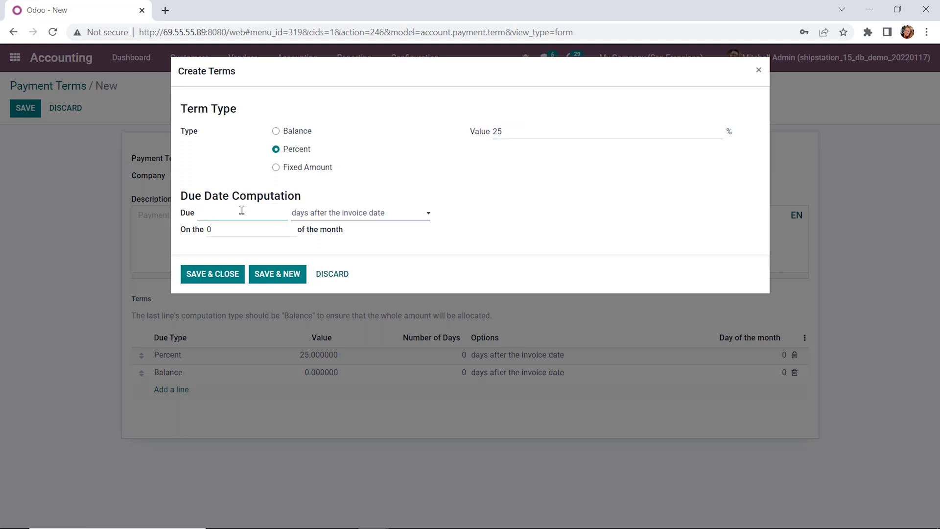
pyautogui.write('7')
pyautogui.click(226, 280)
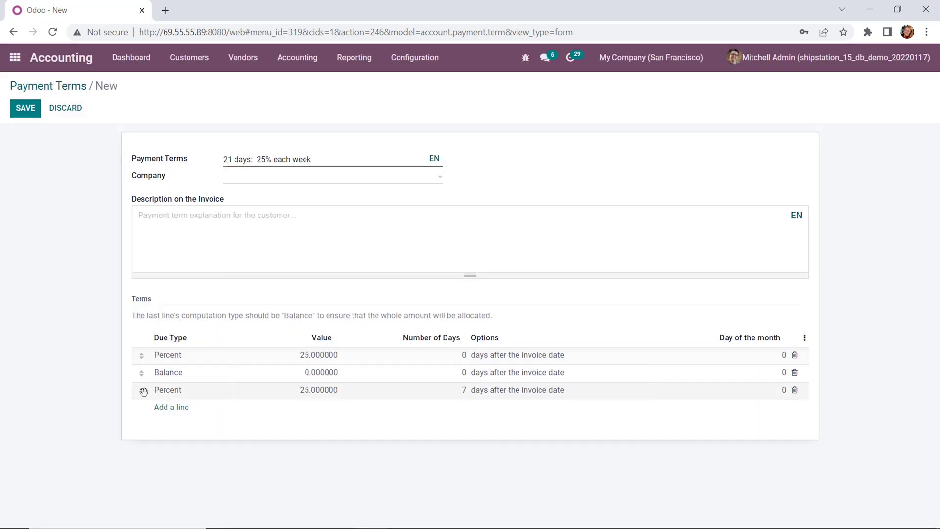
pyautogui.moveTo(144, 392); pyautogui.dragTo(141, 374)
# - Add a 25% line due after 14 days above Balance, then edit the Balance line's due days
pyautogui.click(172, 408)
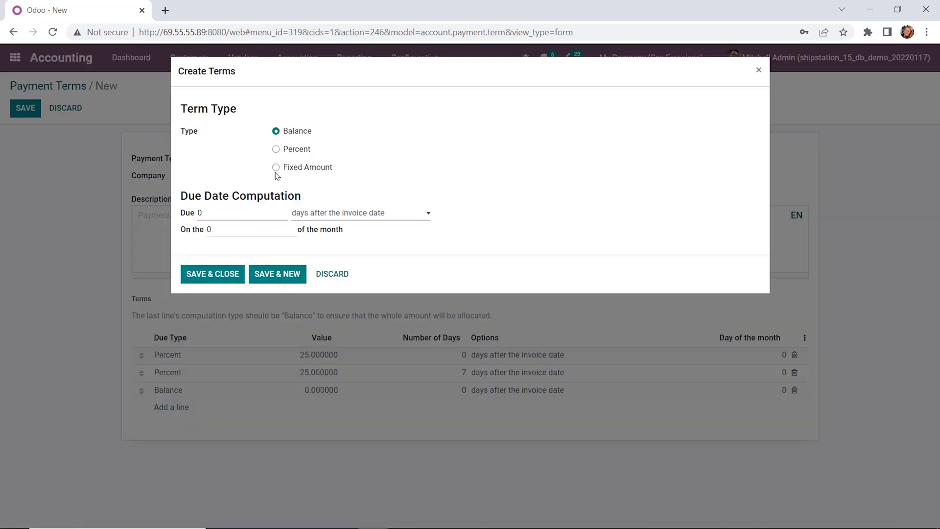
pyautogui.click(275, 149)
pyautogui.moveTo(543, 132); pyautogui.dragTo(447, 131)
pyautogui.write('25')
pyautogui.click(245, 214)
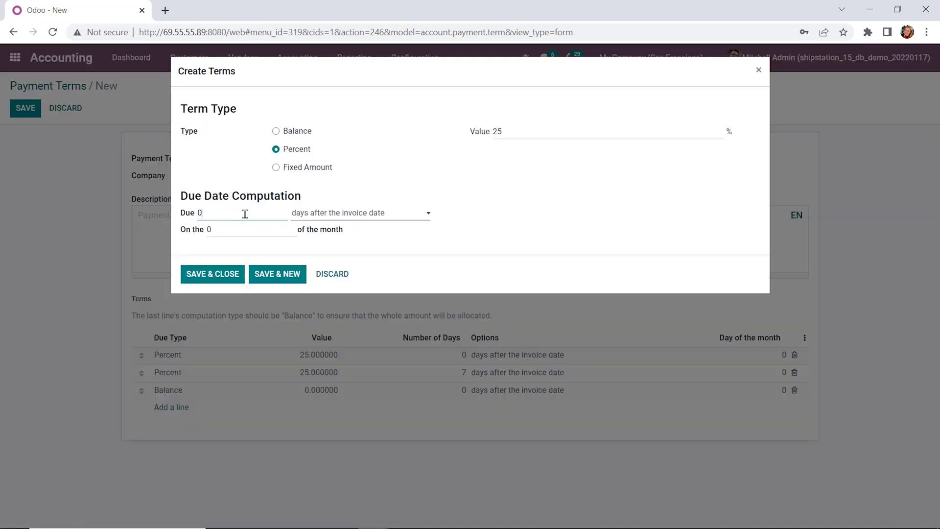
pyautogui.press('BackSpace')
pyautogui.write('14')
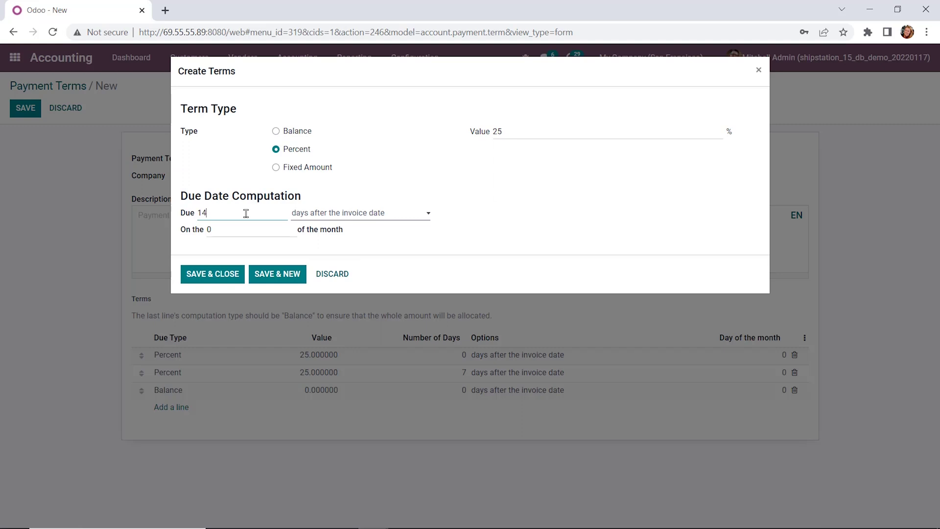
pyautogui.click(227, 278)
pyautogui.moveTo(141, 408); pyautogui.dragTo(163, 387)
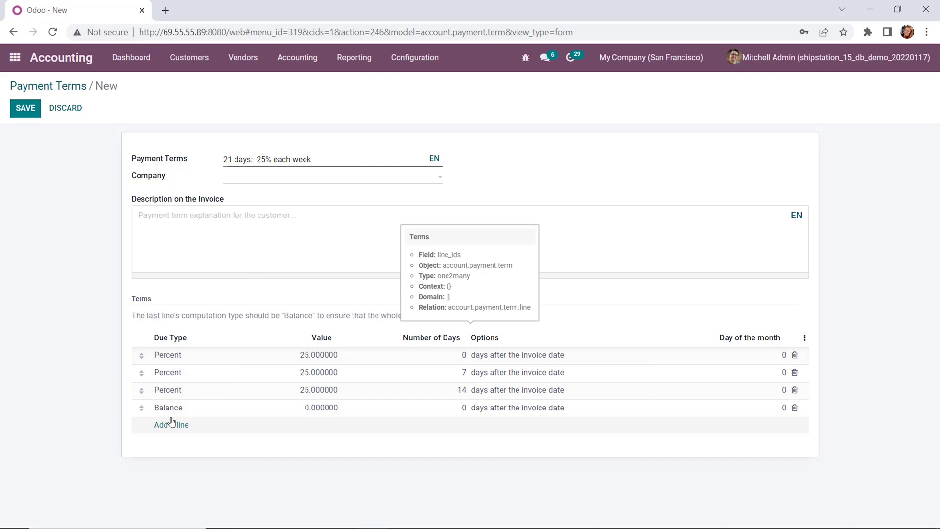
pyautogui.click(426, 410)
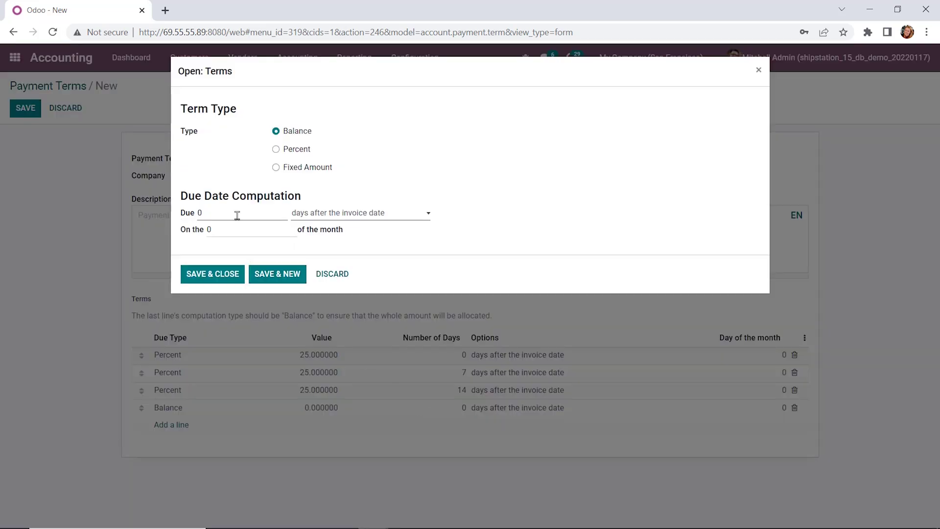
pyautogui.moveTo(237, 214); pyautogui.dragTo(186, 216)
# - Save the term with invoice description '21 days: 25% each week', then return to the apps home
pyautogui.click(214, 276)
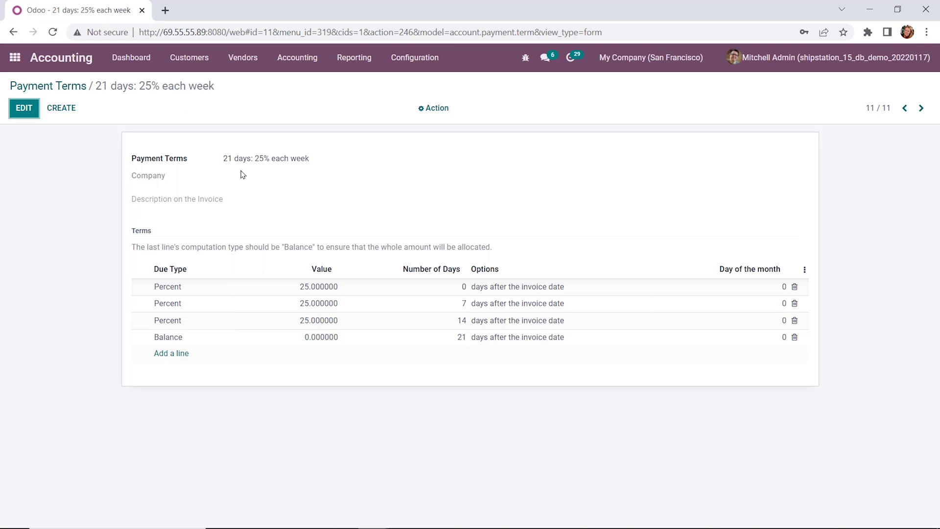
pyautogui.click(24, 108)
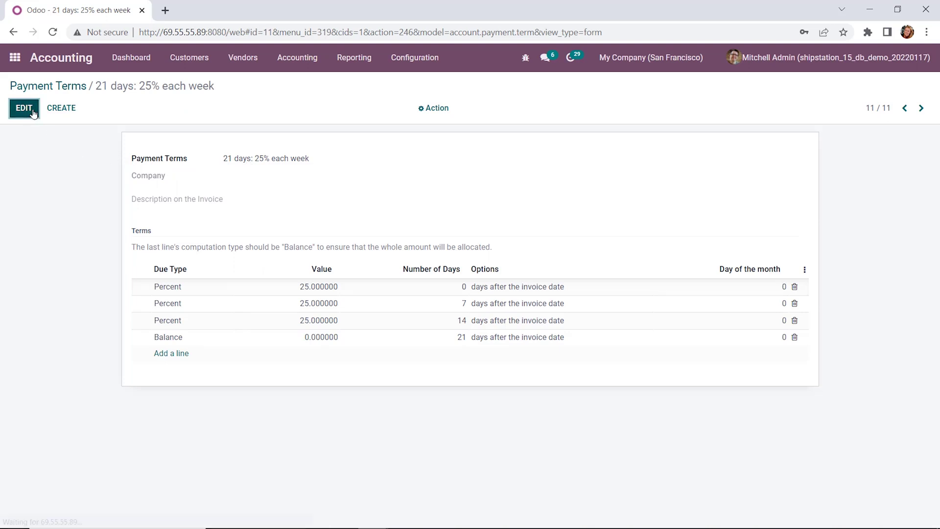
pyautogui.tripleClick(275, 158)
pyautogui.hotkey('ctrl', 'c')
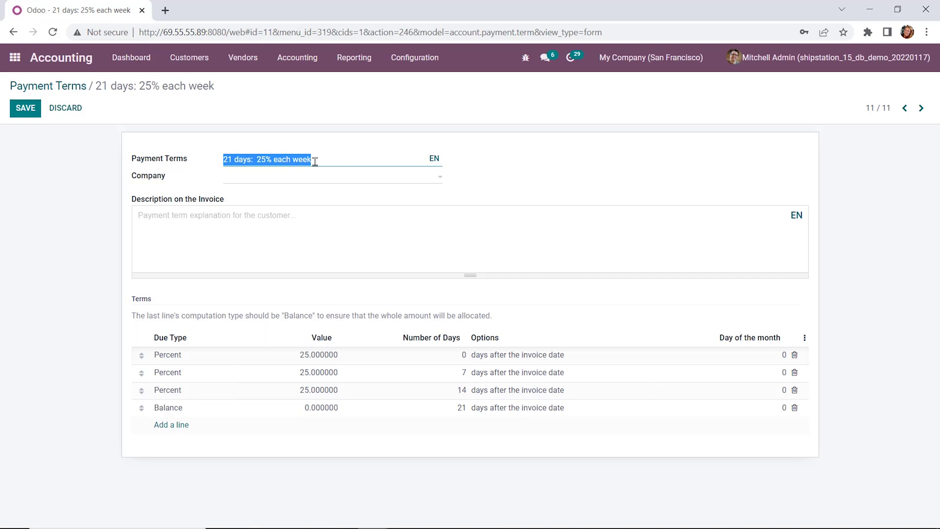
pyautogui.click(238, 224)
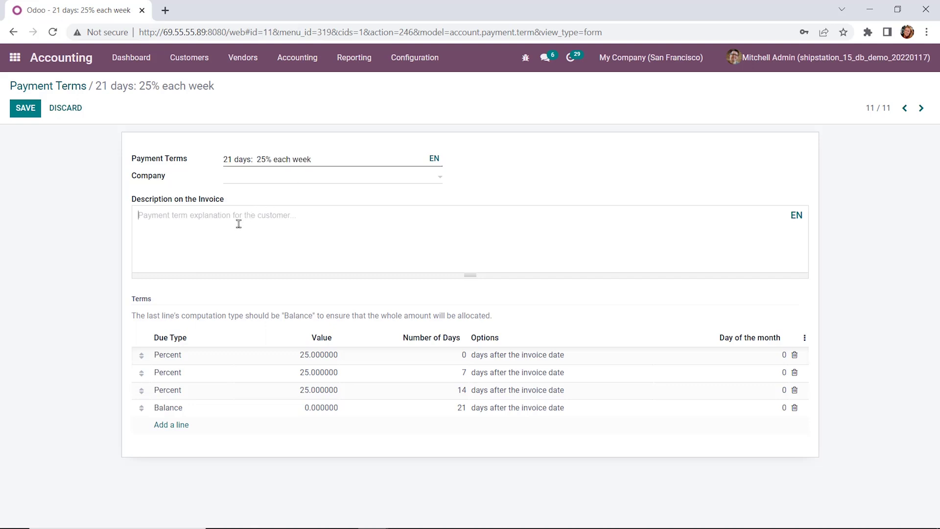
pyautogui.hotkey('ctrl', 'v')
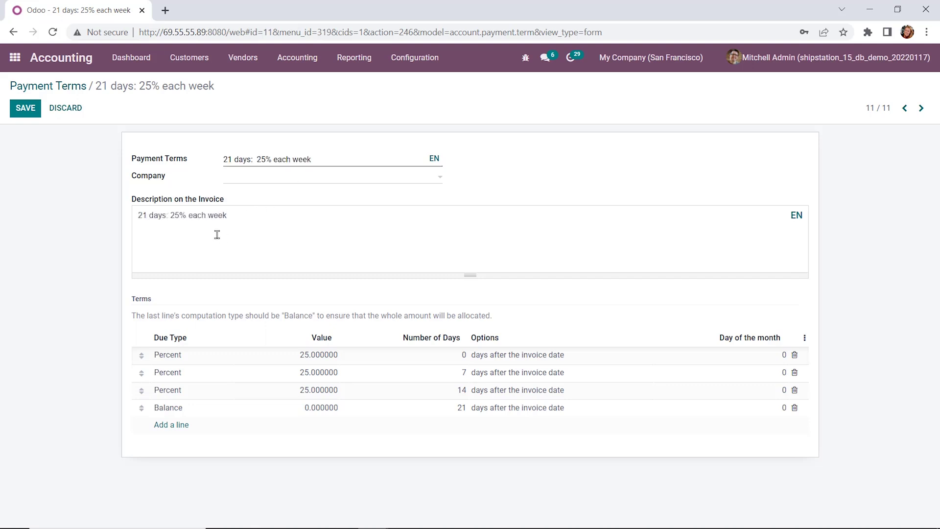
pyautogui.click(20, 109)
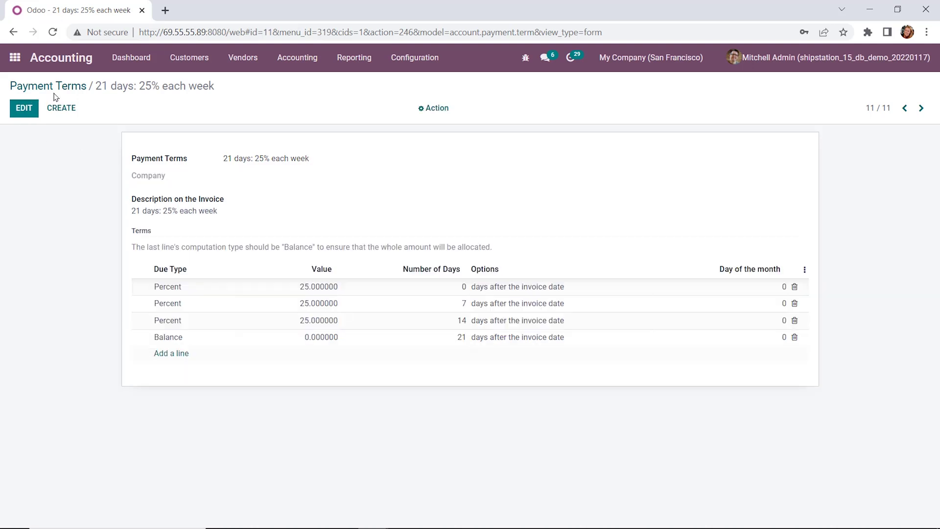
pyautogui.click(53, 87)
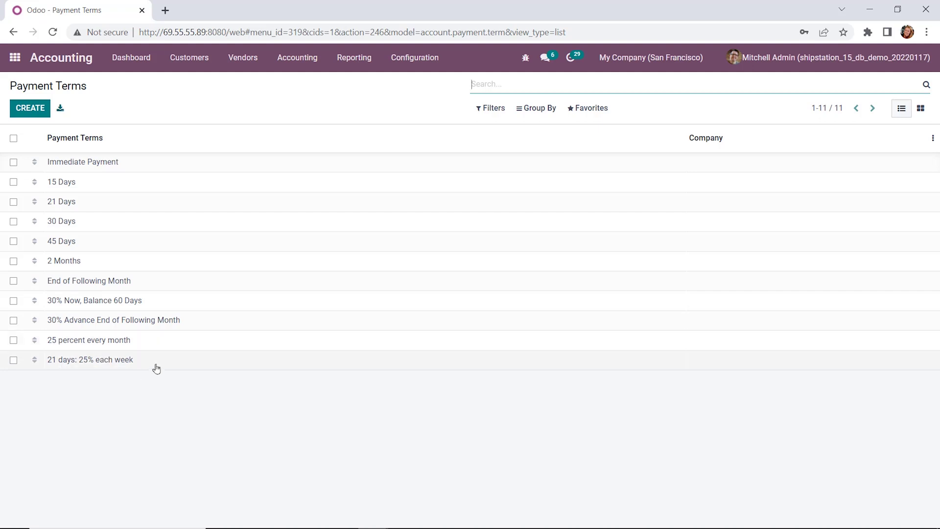
pyautogui.click(14, 57)
# - Start a quotation for The General Store with payment terms 21 days: 25% each week
pyautogui.click(600, 155)
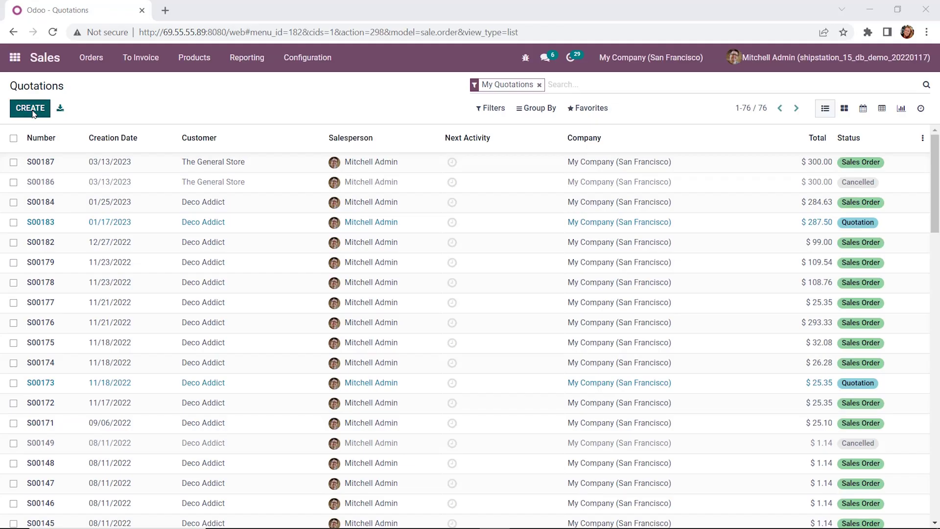
pyautogui.click(32, 113)
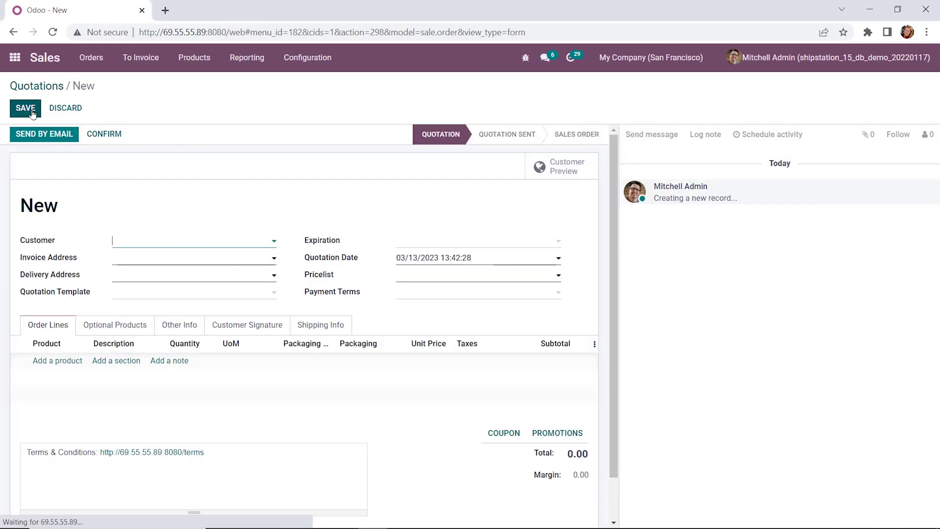
pyautogui.write('t')
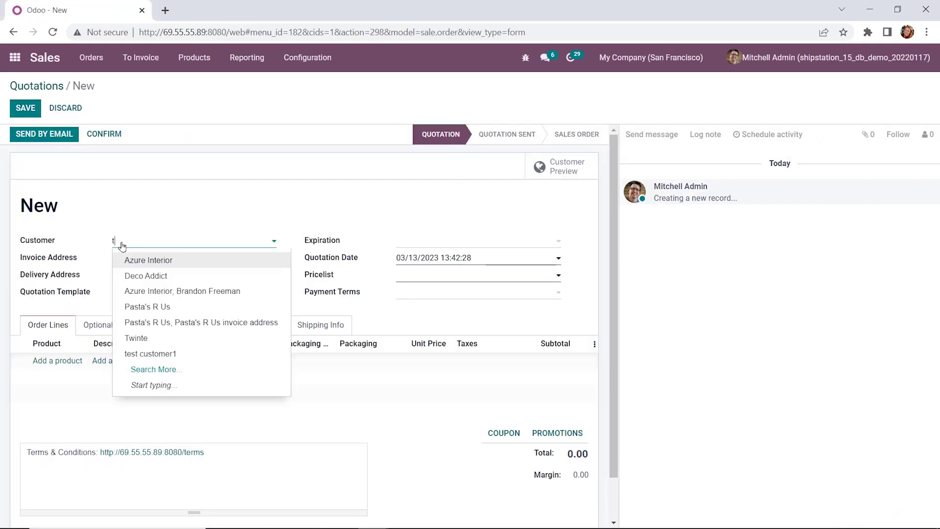
pyautogui.write('he gener')
pyautogui.press('Return')
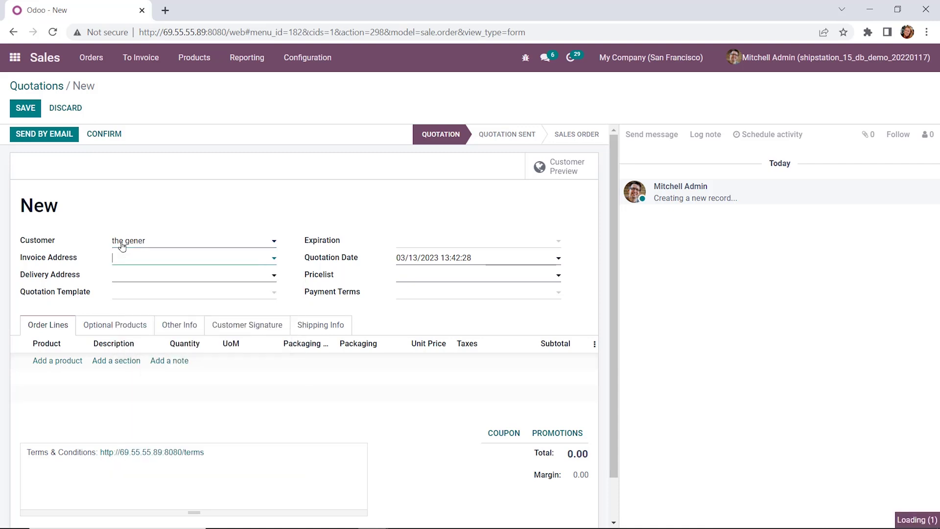
pyautogui.click(426, 289)
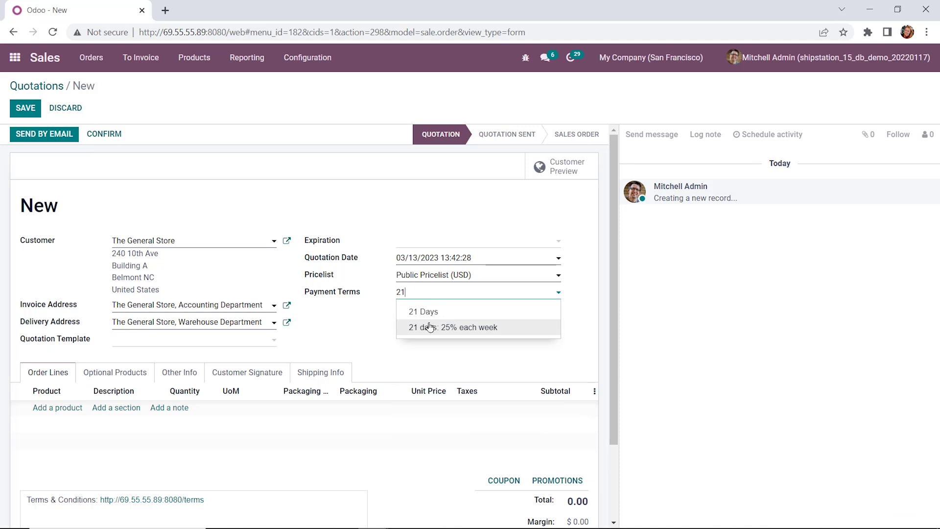
pyautogui.click(429, 328)
# - Add a Chair product line and confirm the quotation as sales order S00188
pyautogui.click(41, 412)
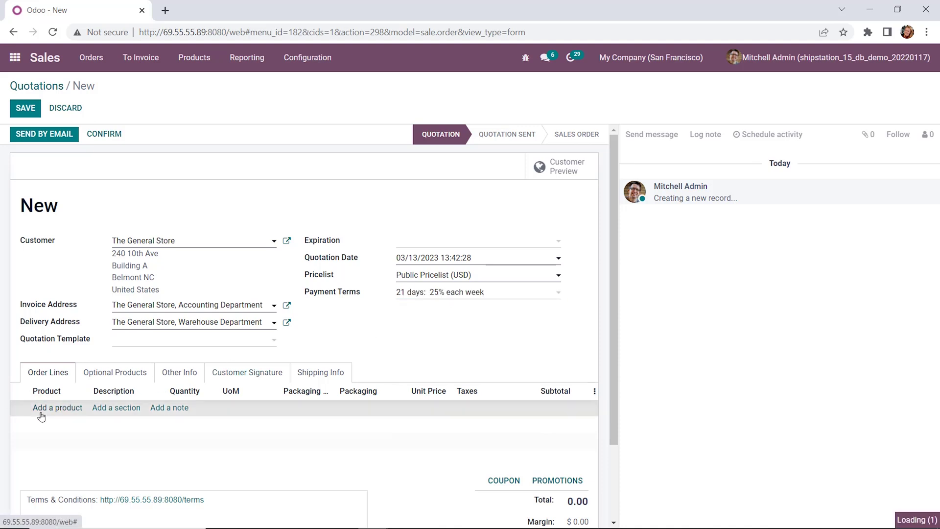
pyautogui.write('chair')
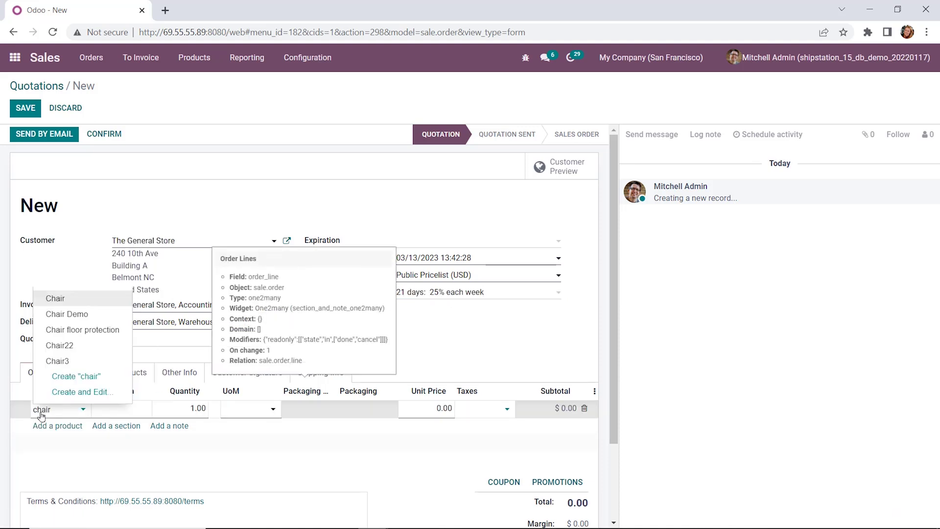
pyautogui.click(75, 300)
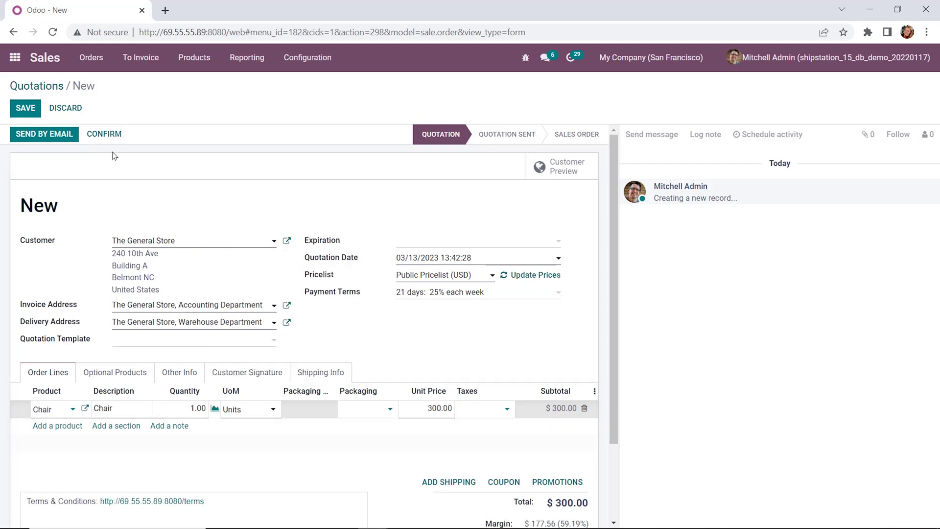
pyautogui.click(112, 133)
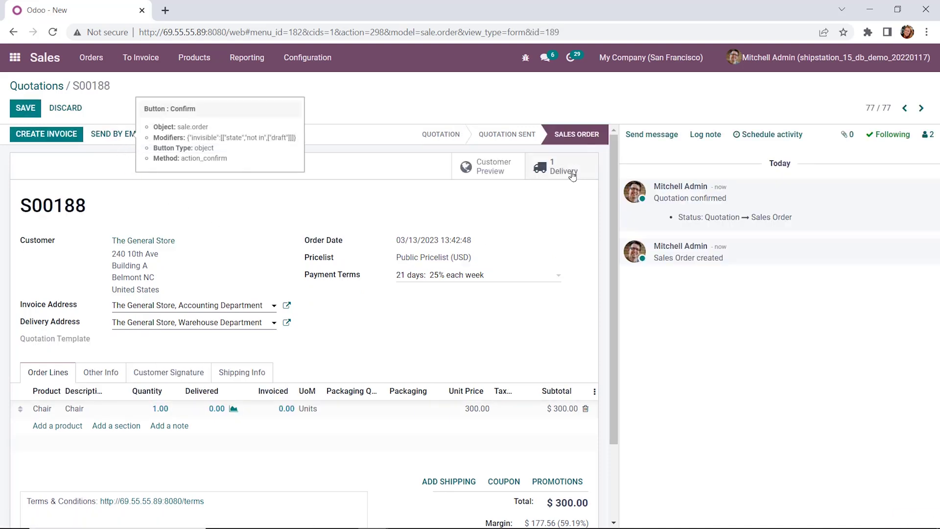
# - Validate delivery WH2/OUT/00090 with immediate transfer and return to sales order S00188
pyautogui.click(572, 174)
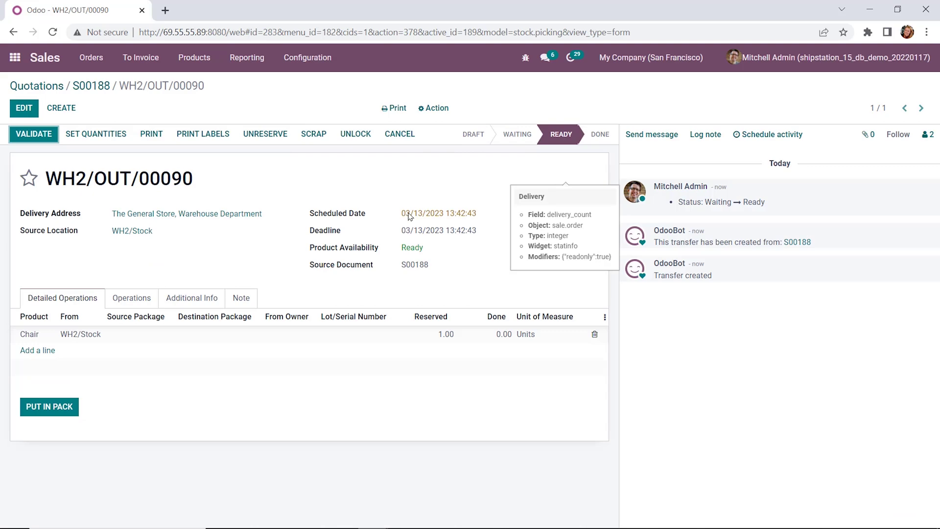
pyautogui.click(33, 134)
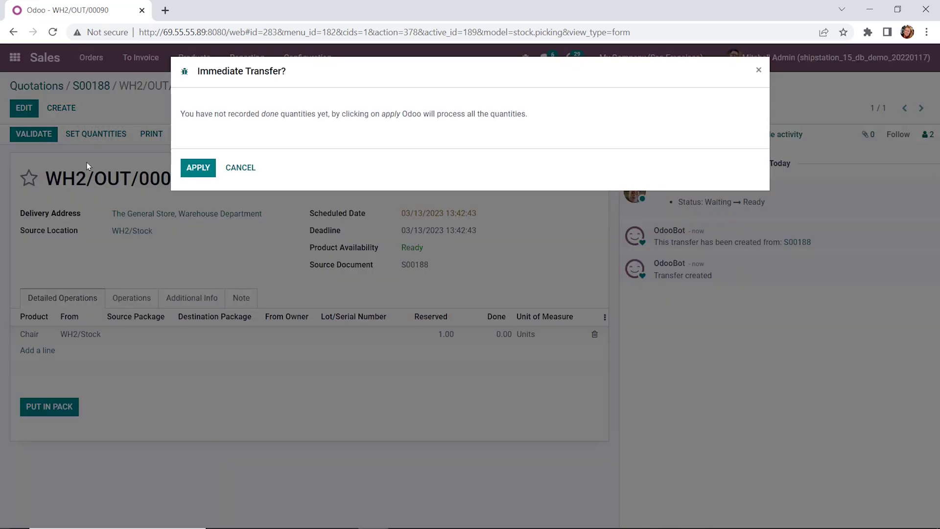
pyautogui.click(194, 174)
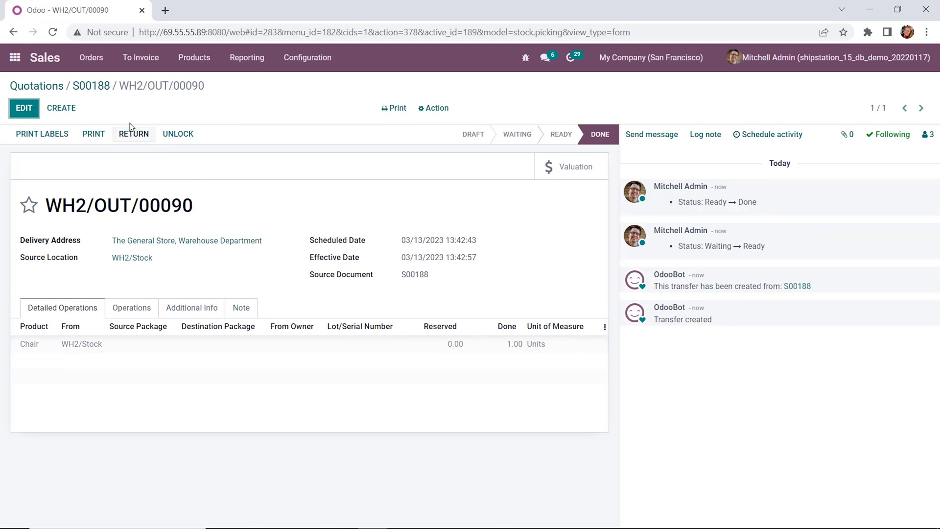
pyautogui.click(103, 90)
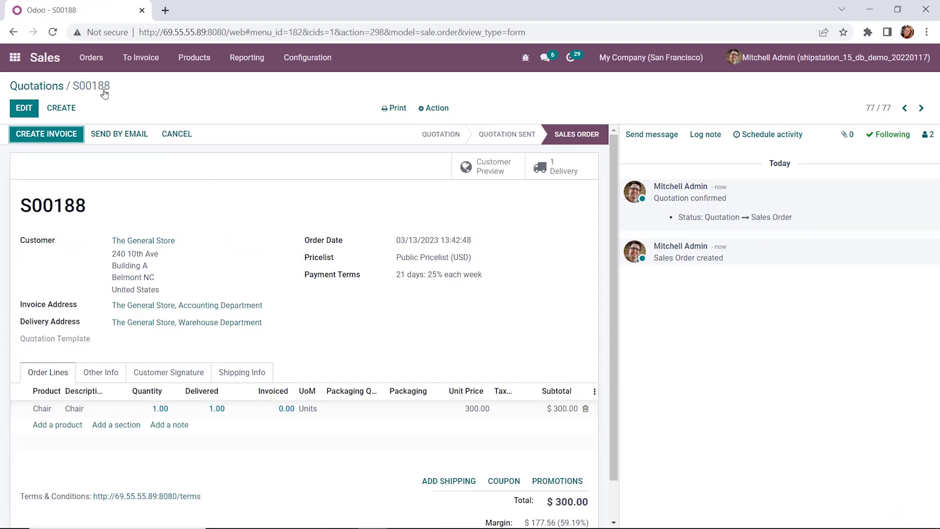
# - Create the regular invoice, review its four $75 journal items, and post it as INV/2023/00003
pyautogui.click(76, 131)
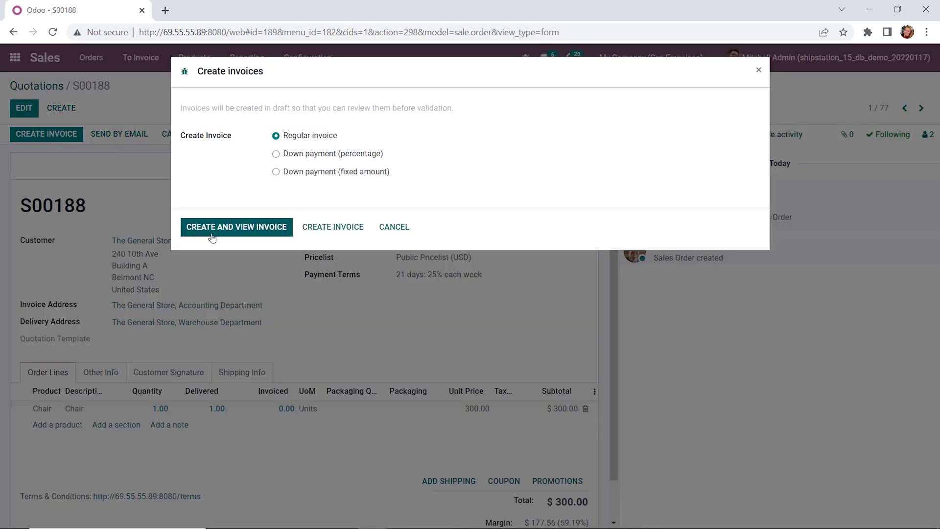
pyautogui.click(218, 234)
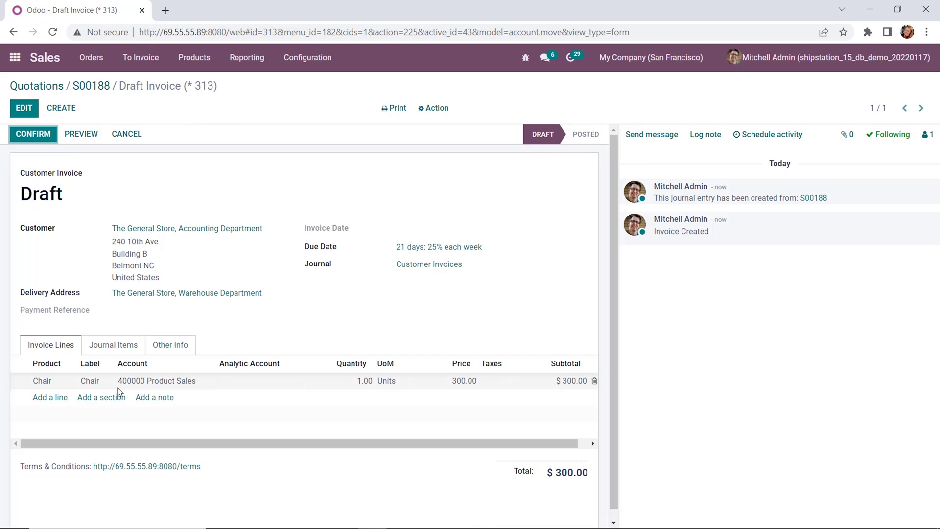
pyautogui.click(115, 345)
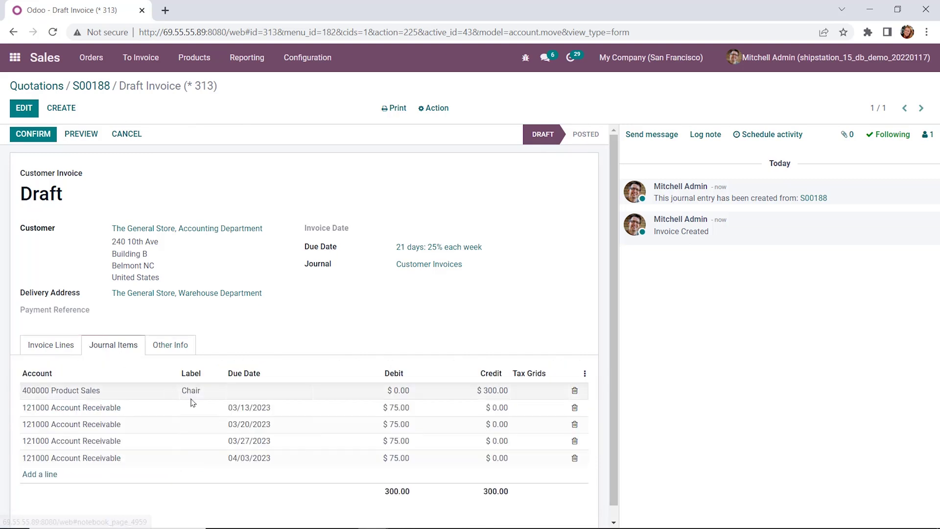
pyautogui.moveTo(282, 414)
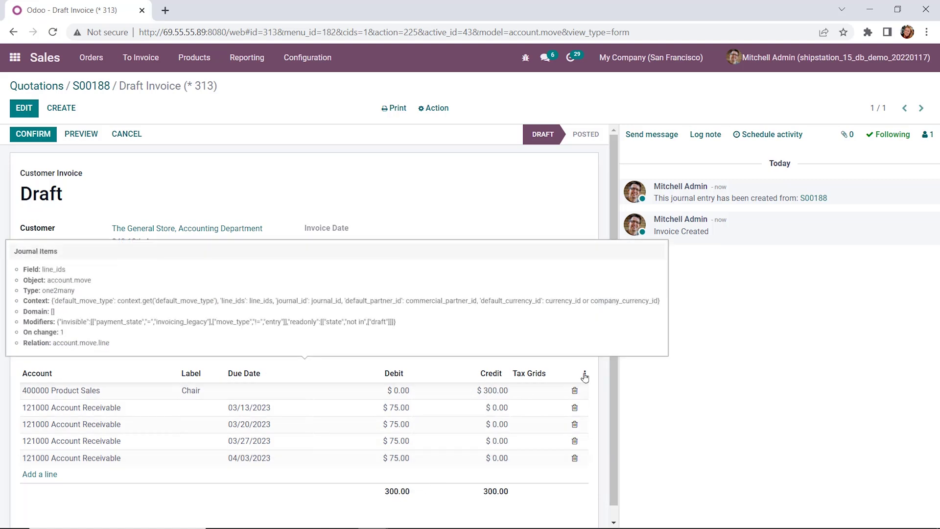
pyautogui.click(584, 374)
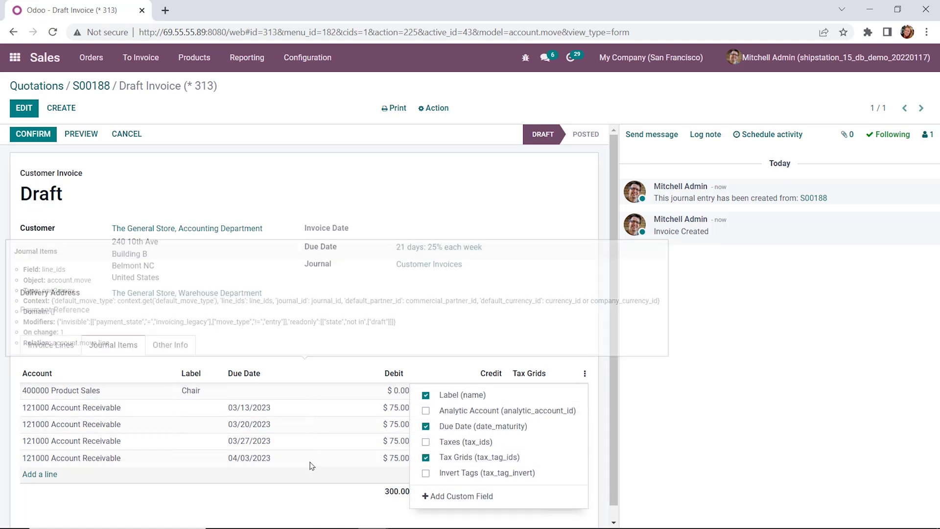
pyautogui.click(195, 510)
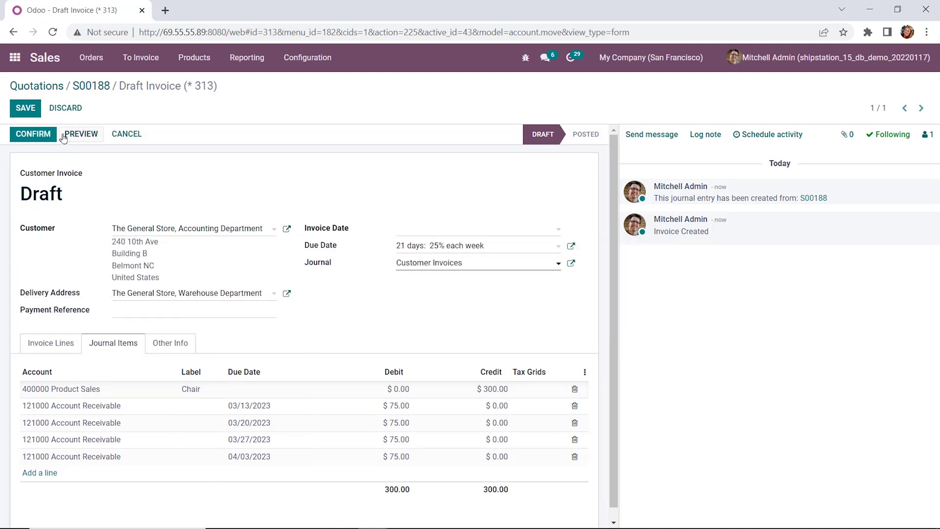
pyautogui.click(36, 135)
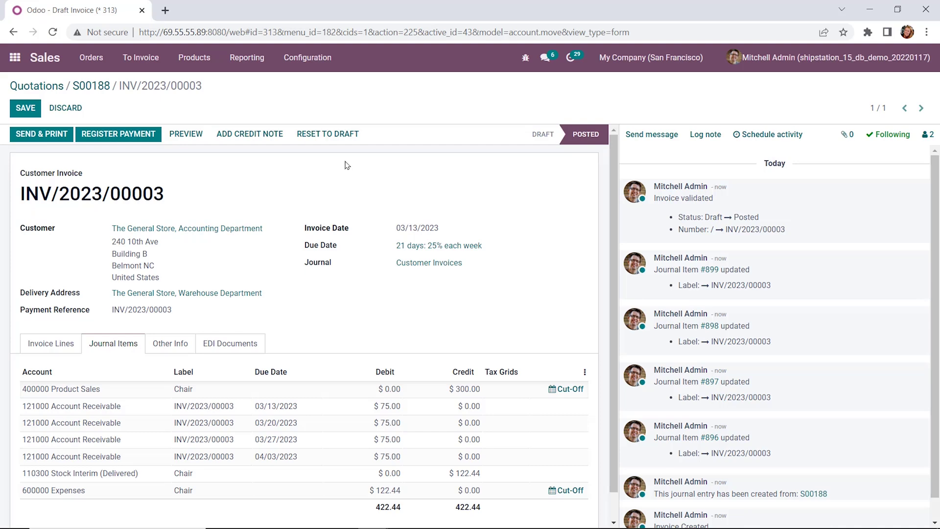
# - Open Odoo in a new browser tab and go to Accounting's Aged Receivable report
pyautogui.rightClick(15, 60)
pyautogui.click(146, 64)
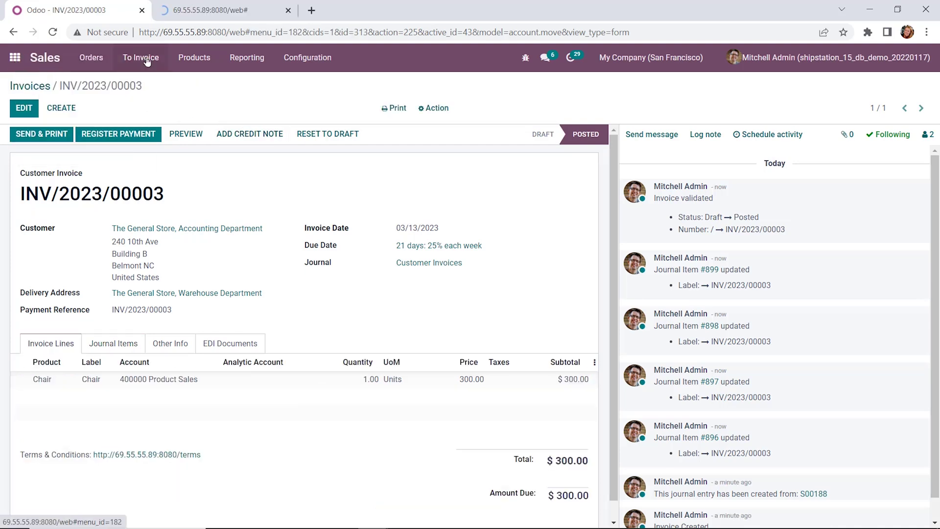
pyautogui.click(206, 16)
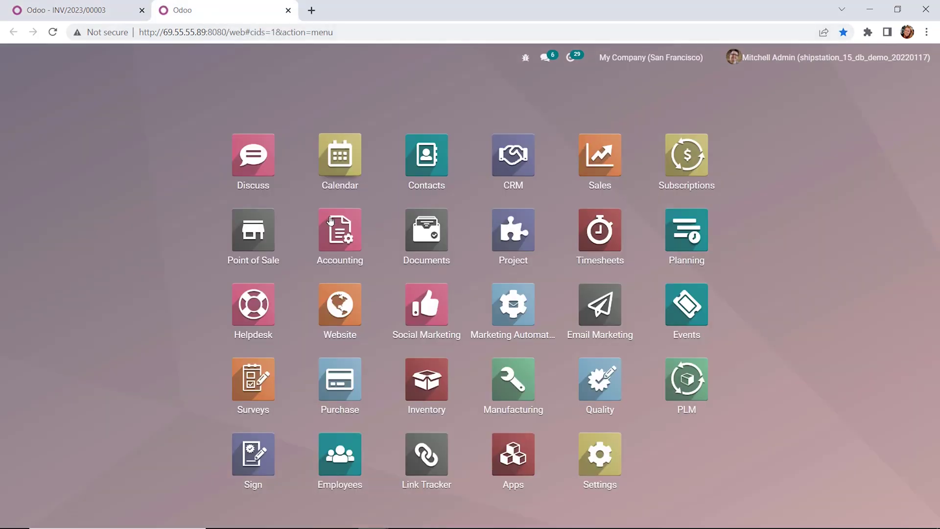
pyautogui.click(330, 221)
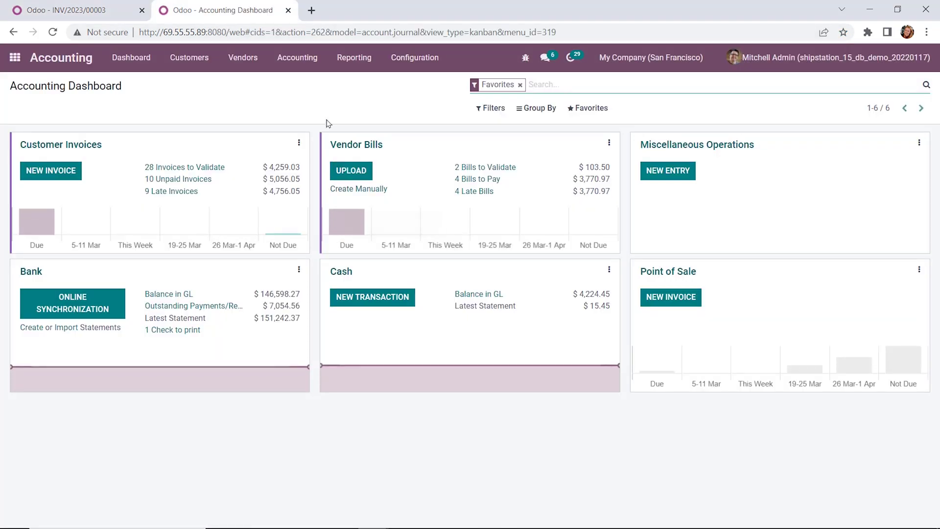
pyautogui.click(350, 63)
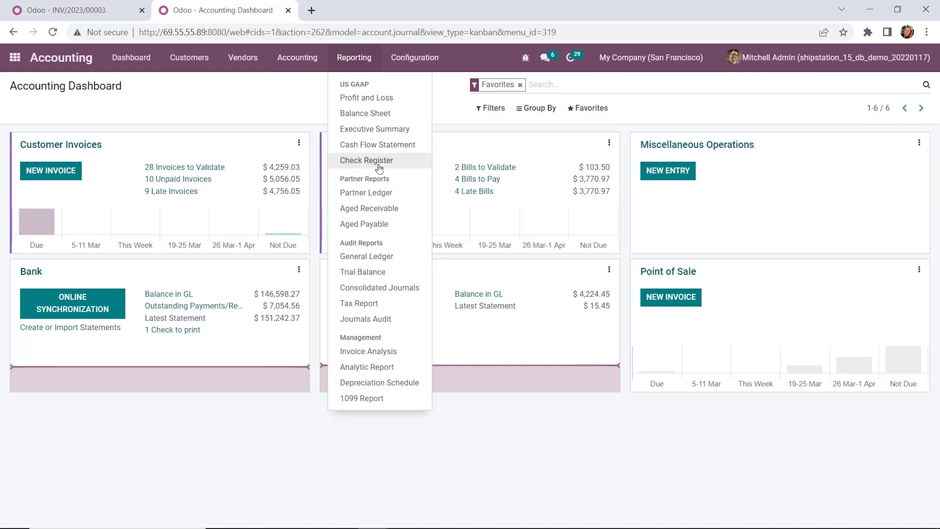
pyautogui.click(384, 211)
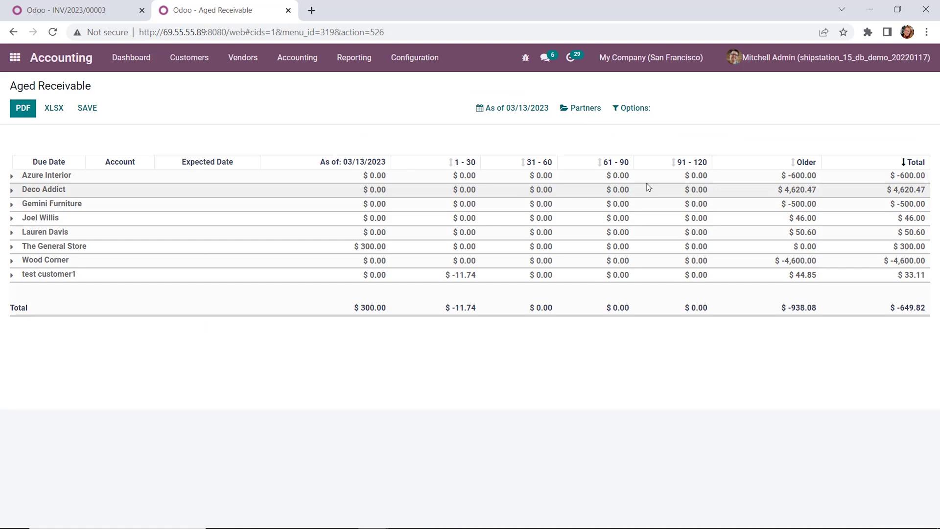
# - Filter the report to The General Store and expand its four $75 installments
pyautogui.click(588, 111)
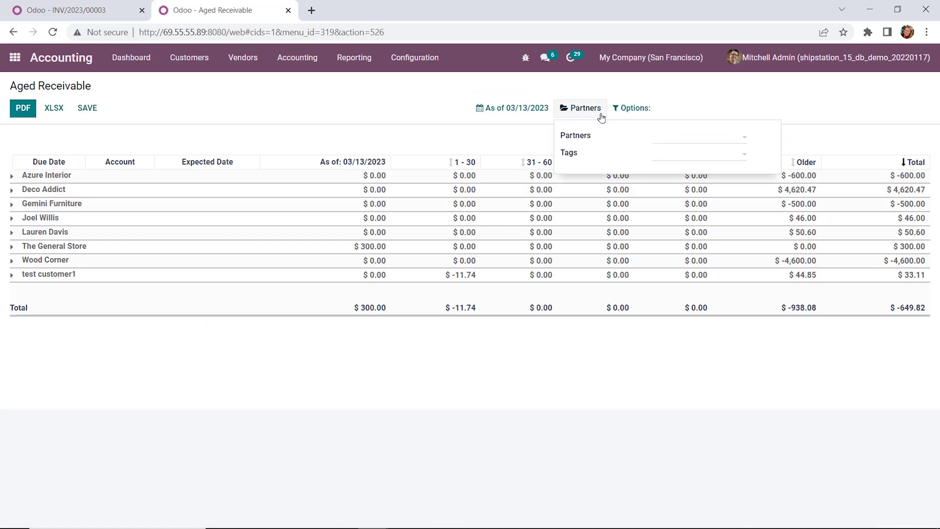
pyautogui.click(672, 142)
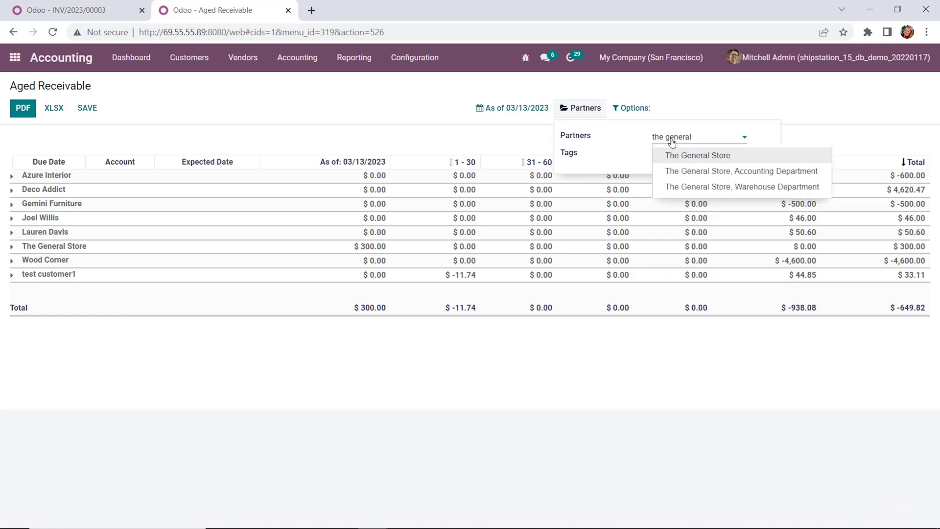
pyautogui.click(706, 157)
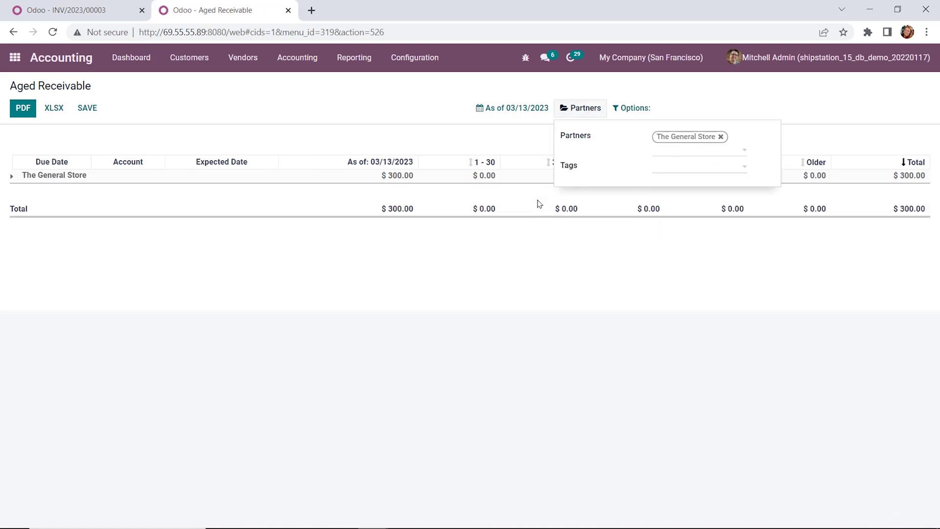
pyautogui.click(352, 267)
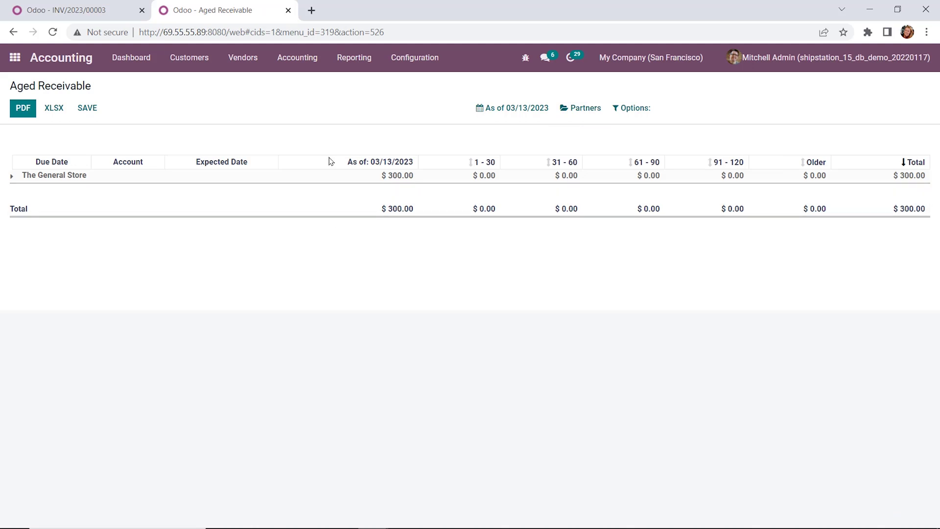
pyautogui.click(12, 178)
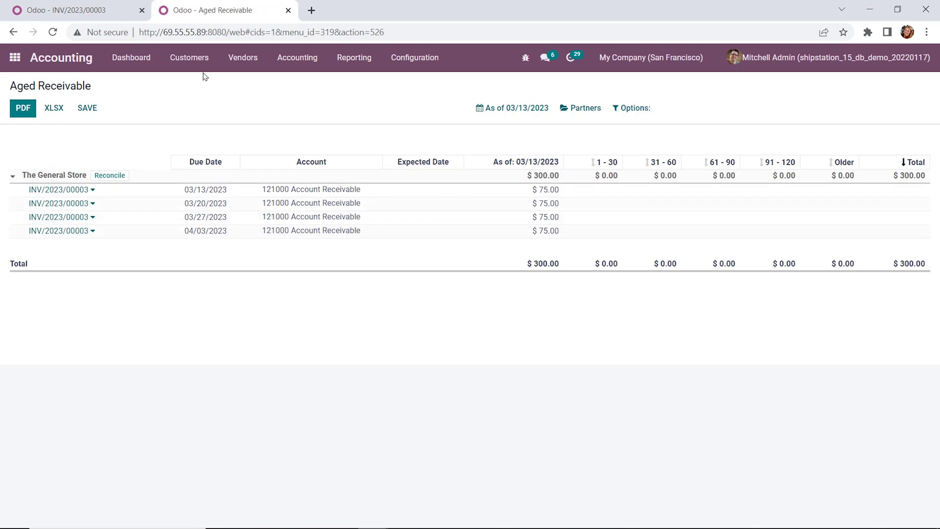
# - Search customers for 'the general' and open The General Store's record
pyautogui.click(199, 58)
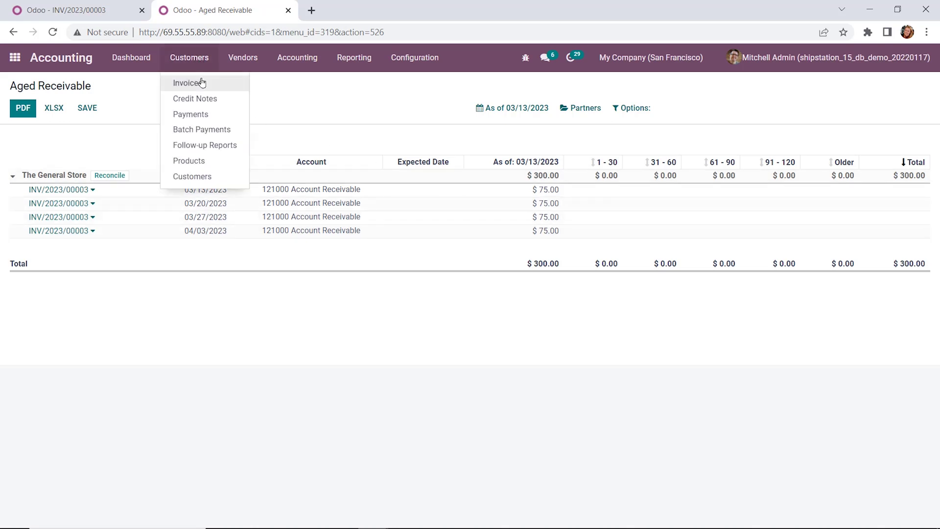
pyautogui.click(211, 181)
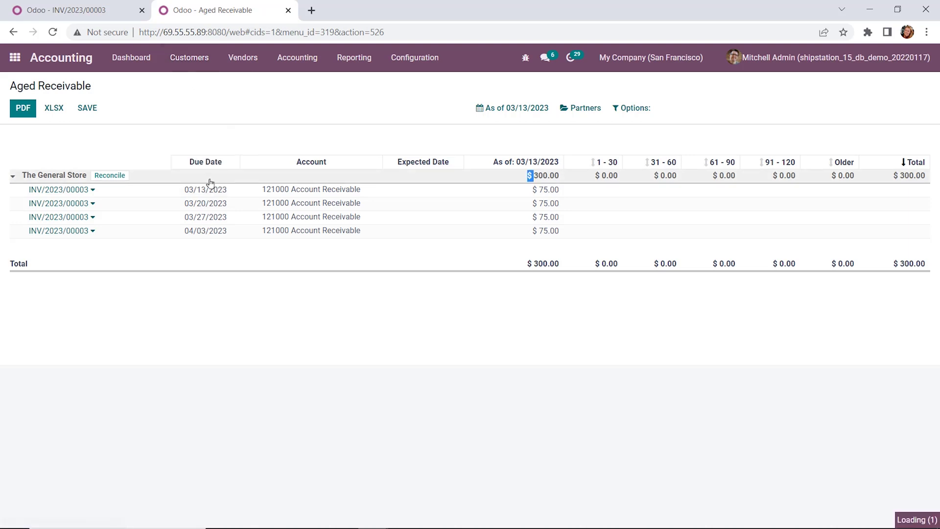
pyautogui.click(584, 87)
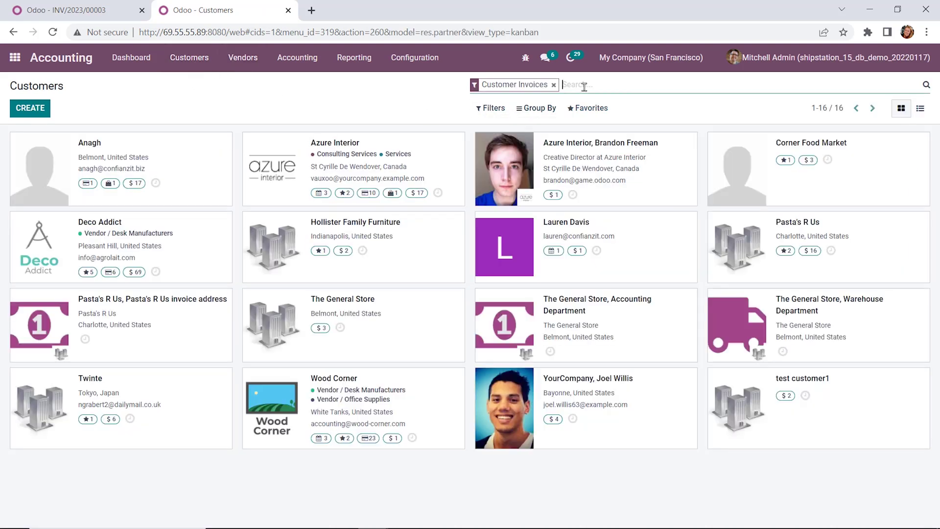
pyautogui.write('the')
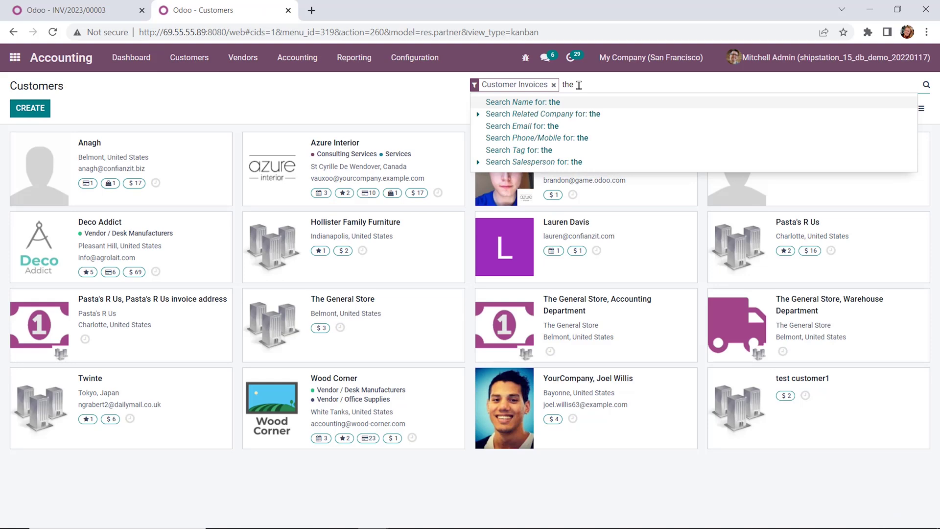
pyautogui.write(' general')
pyautogui.press('Return')
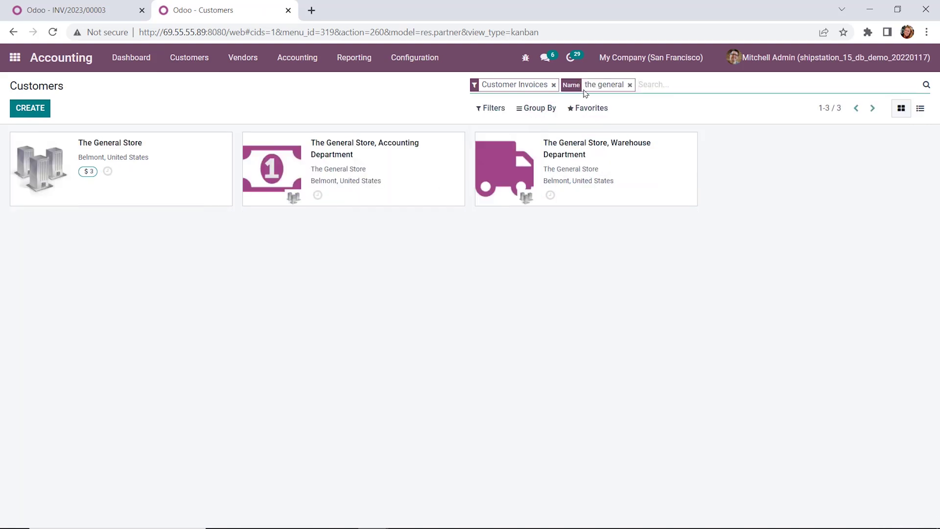
pyautogui.click(136, 177)
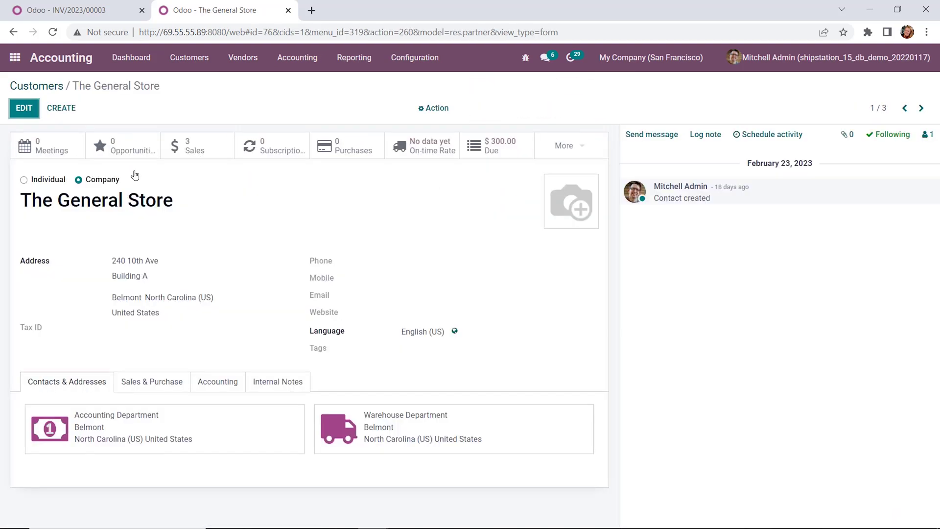
# - Open The General Store's Partner Ledger and expand its INV/2023/00003 entries
pyautogui.click(570, 149)
pyautogui.click(570, 227)
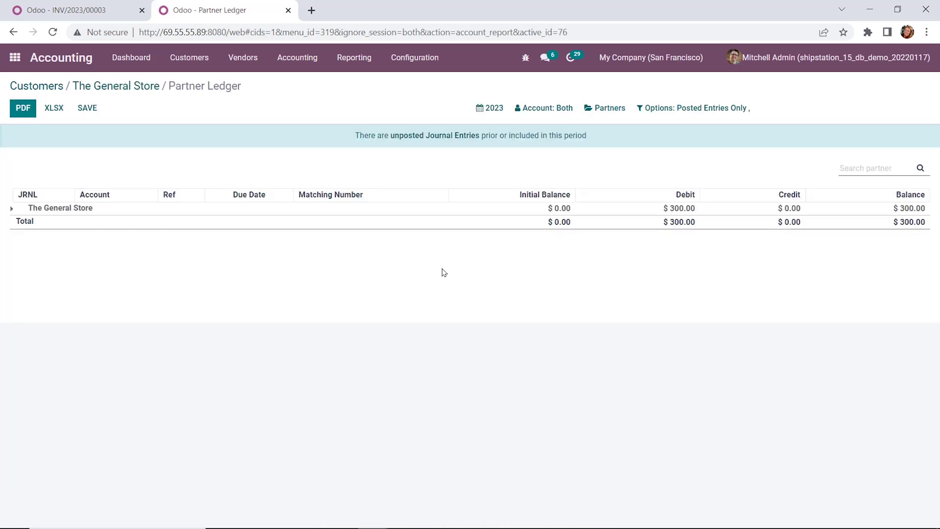
pyautogui.click(12, 209)
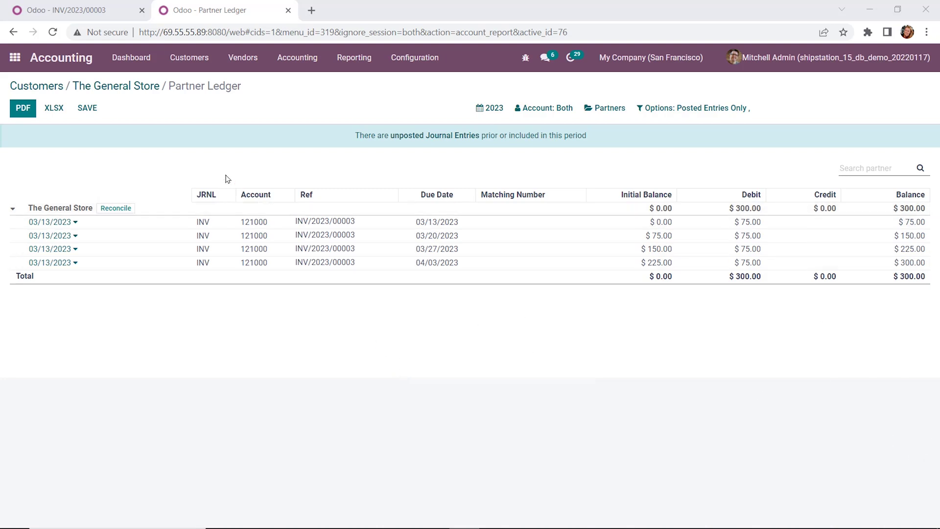
# - Record a $75 payment on INV/2023/00003, keeping the remaining $225 open
pyautogui.click(84, 6)
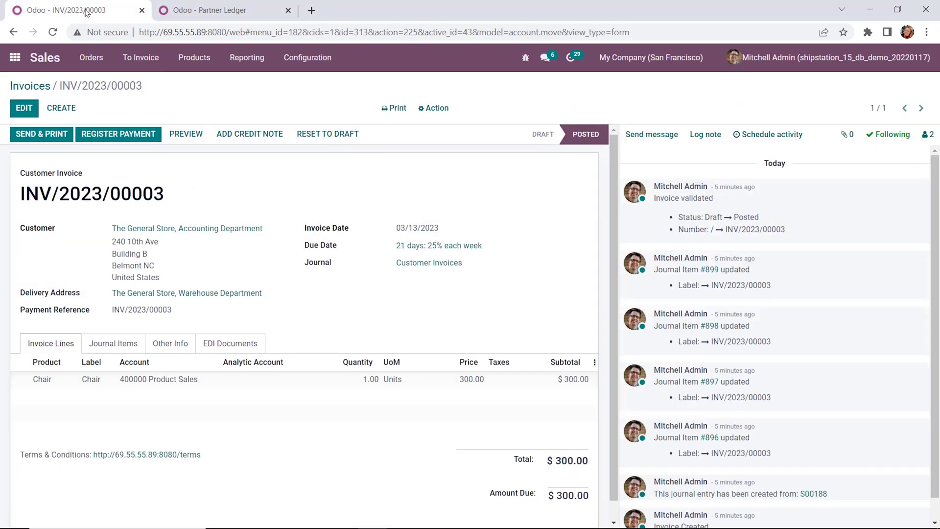
pyautogui.click(132, 141)
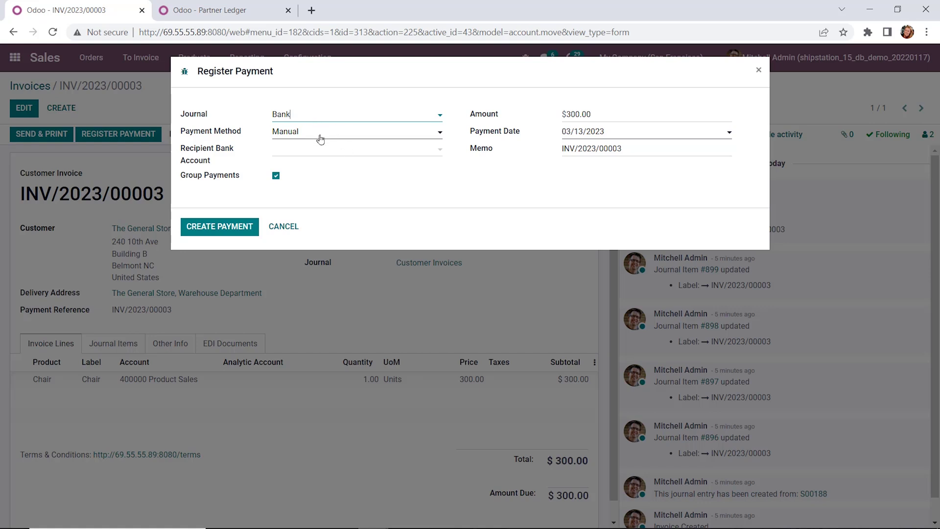
pyautogui.moveTo(603, 113); pyautogui.dragTo(511, 112)
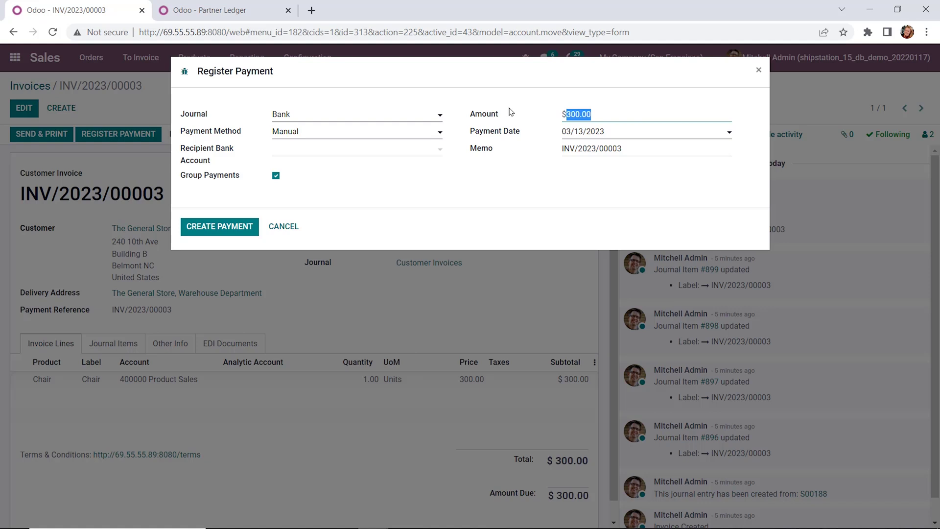
pyautogui.write('75')
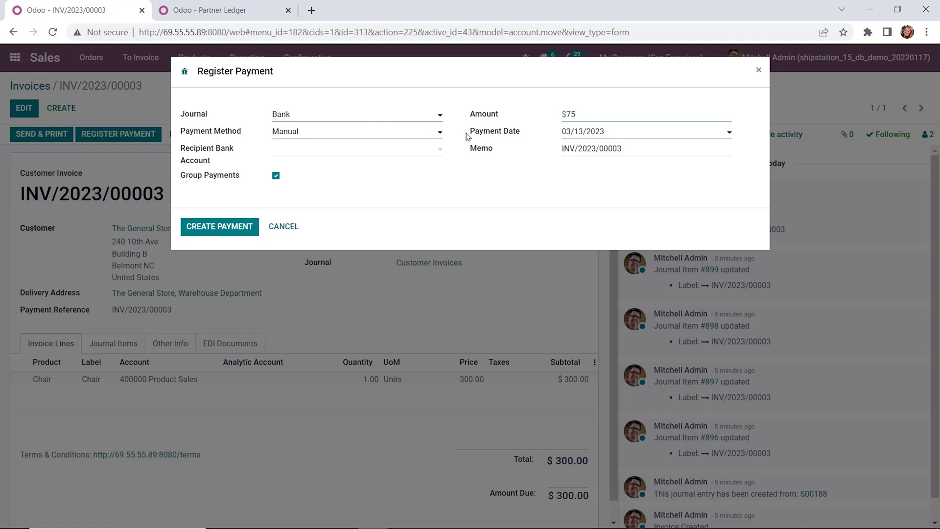
pyautogui.click(231, 232)
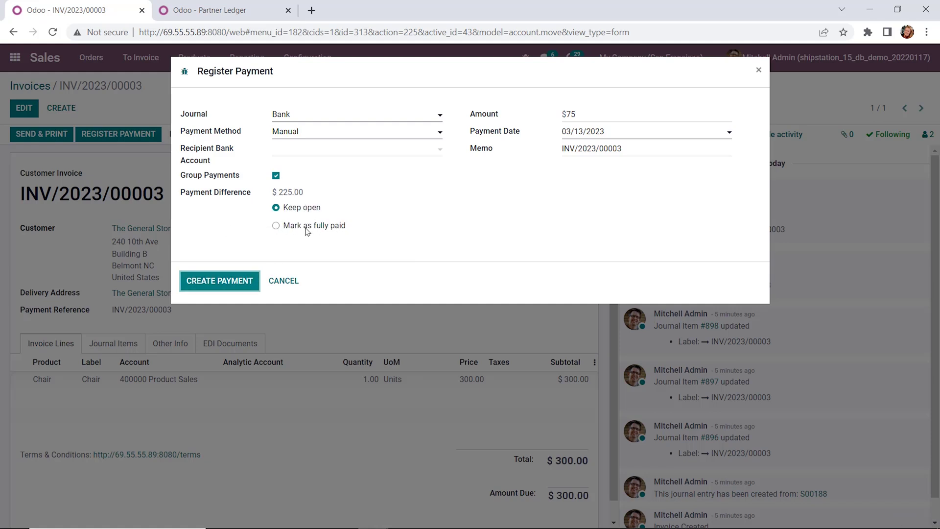
pyautogui.click(242, 286)
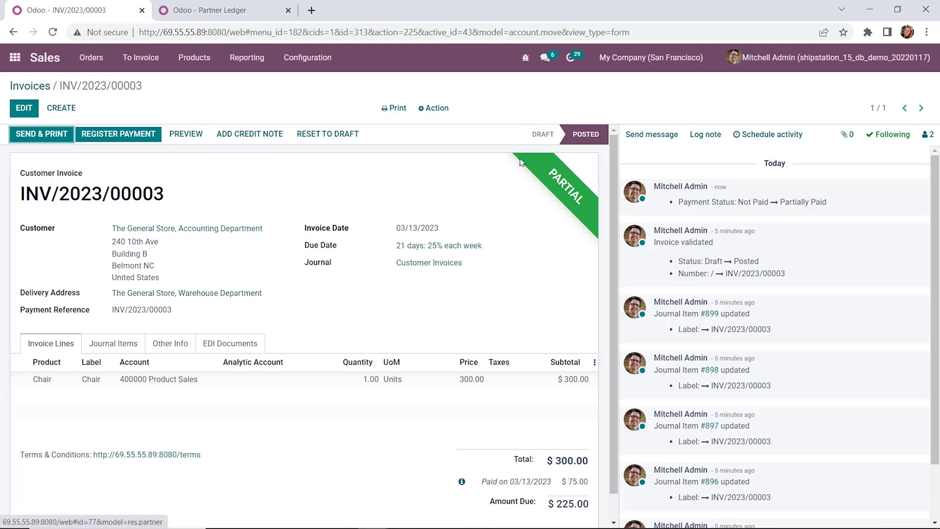
# - Return to The General Store's Partner Ledger to see the $75 BNK1 payment credit
pyautogui.click(242, 14)
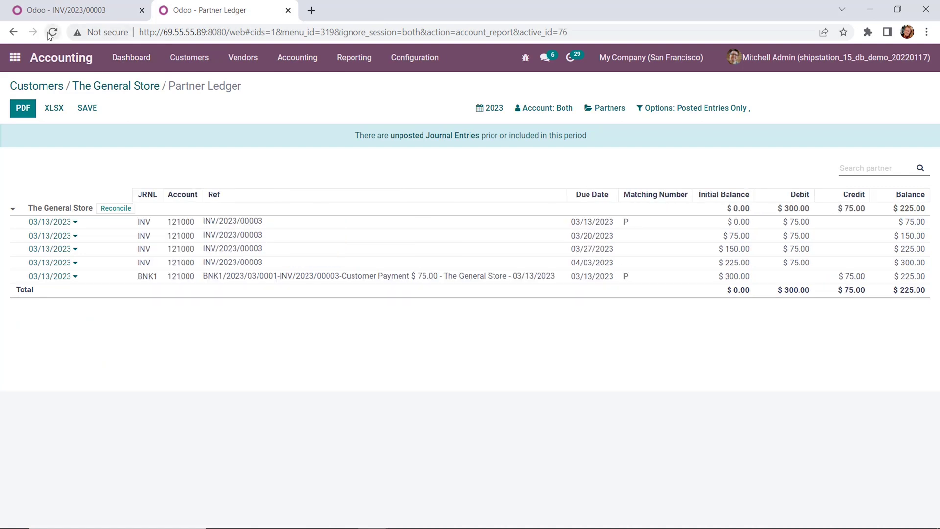